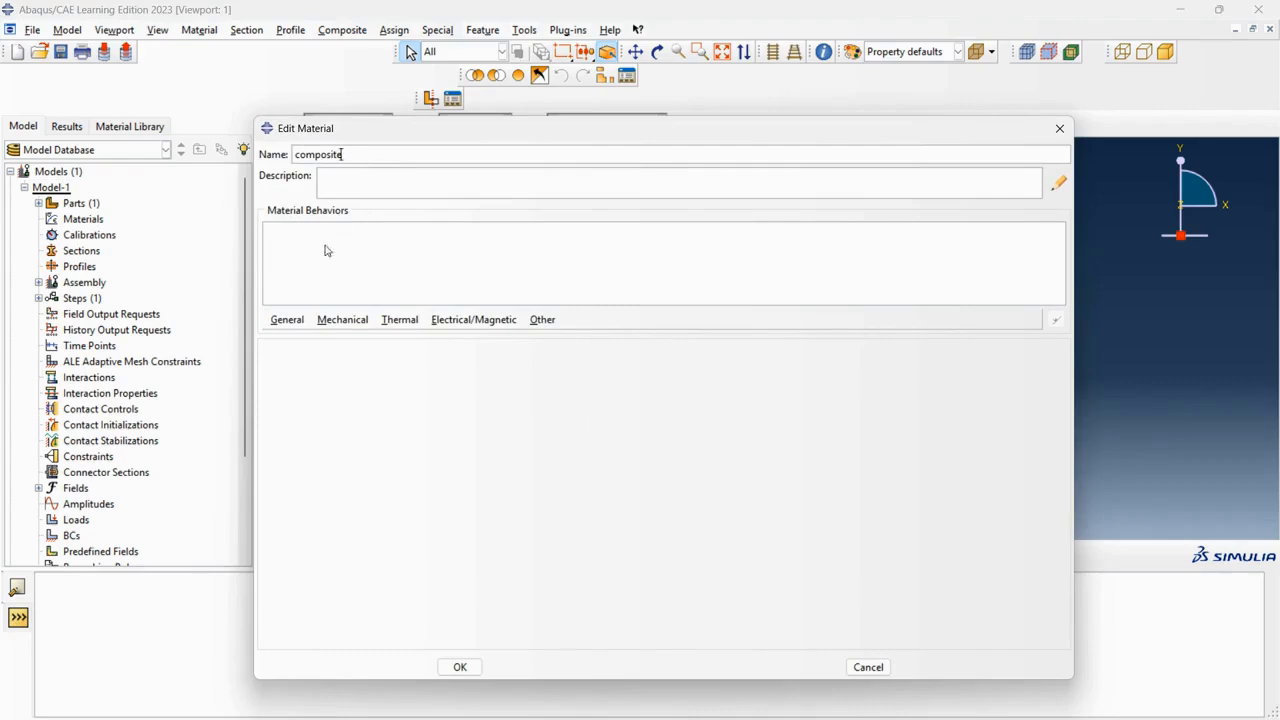
Add a Density behavior to the composite material with a mass density of 7.8E-09.
{"action": "left_click", "coordinate": [287, 319]}
{"action": "left_click", "coordinate": [291, 338]}
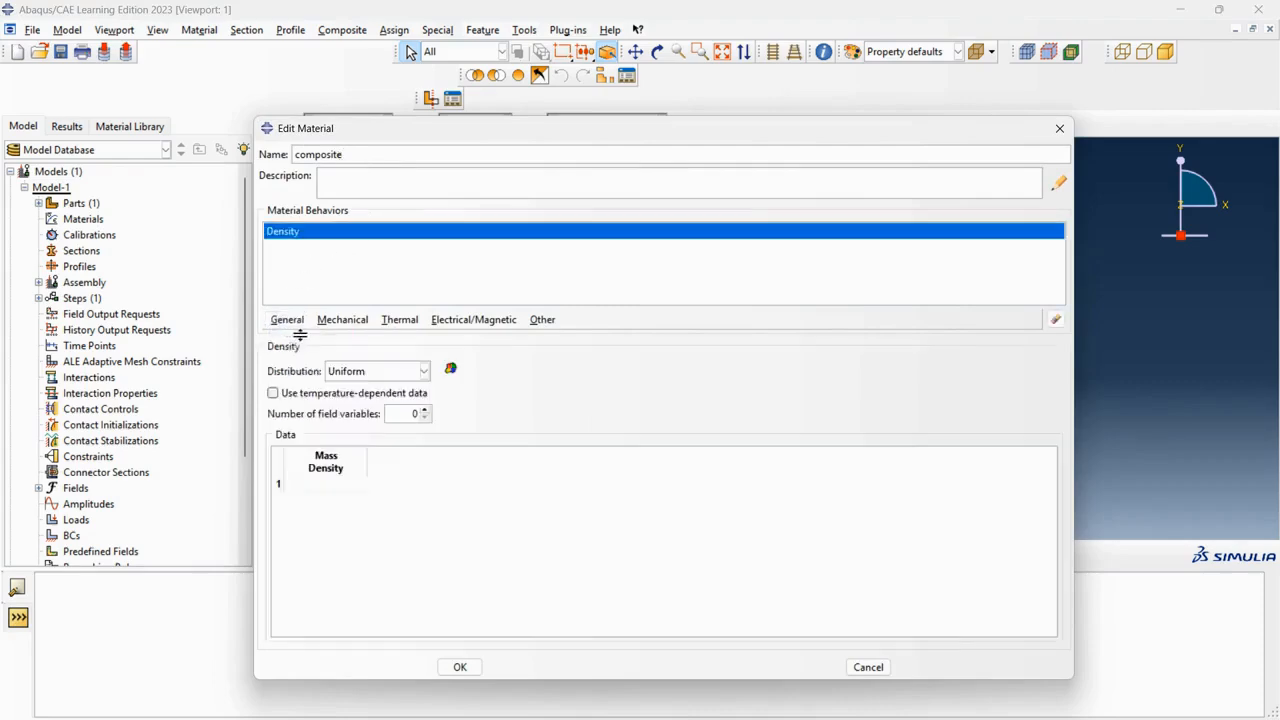
{"action": "left_click", "coordinate": [310, 485]}
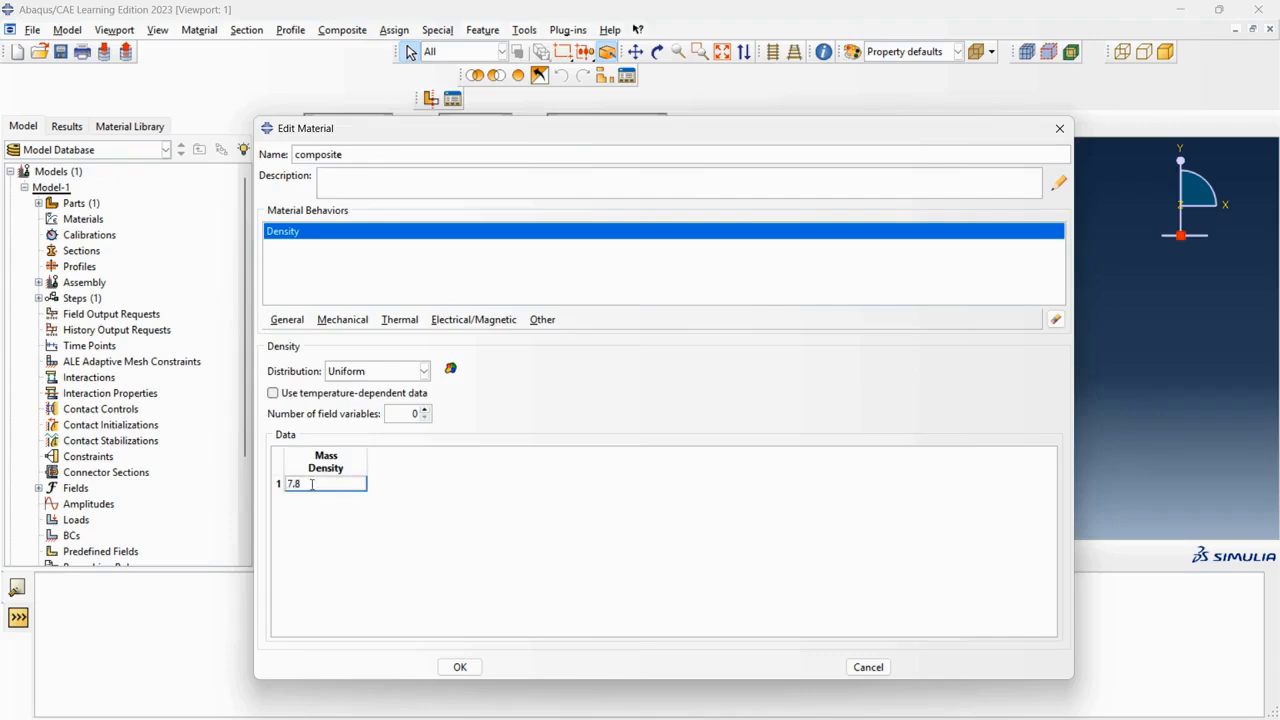
{"action": "type", "text": "7.8E-09"}
Add an Elastic behavior and set its type to Engineering Constants.
{"action": "left_click", "coordinate": [343, 319]}
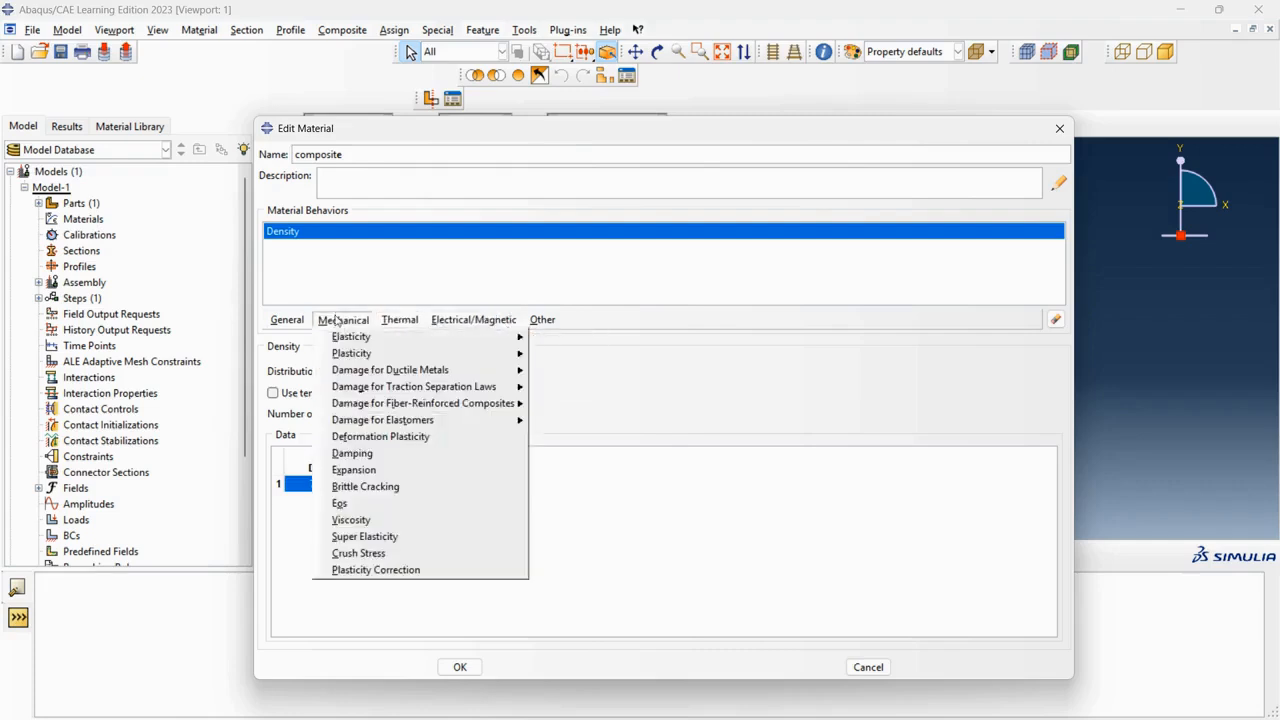
{"action": "mouse_move", "coordinate": [385, 338]}
{"action": "left_click", "coordinate": [556, 342]}
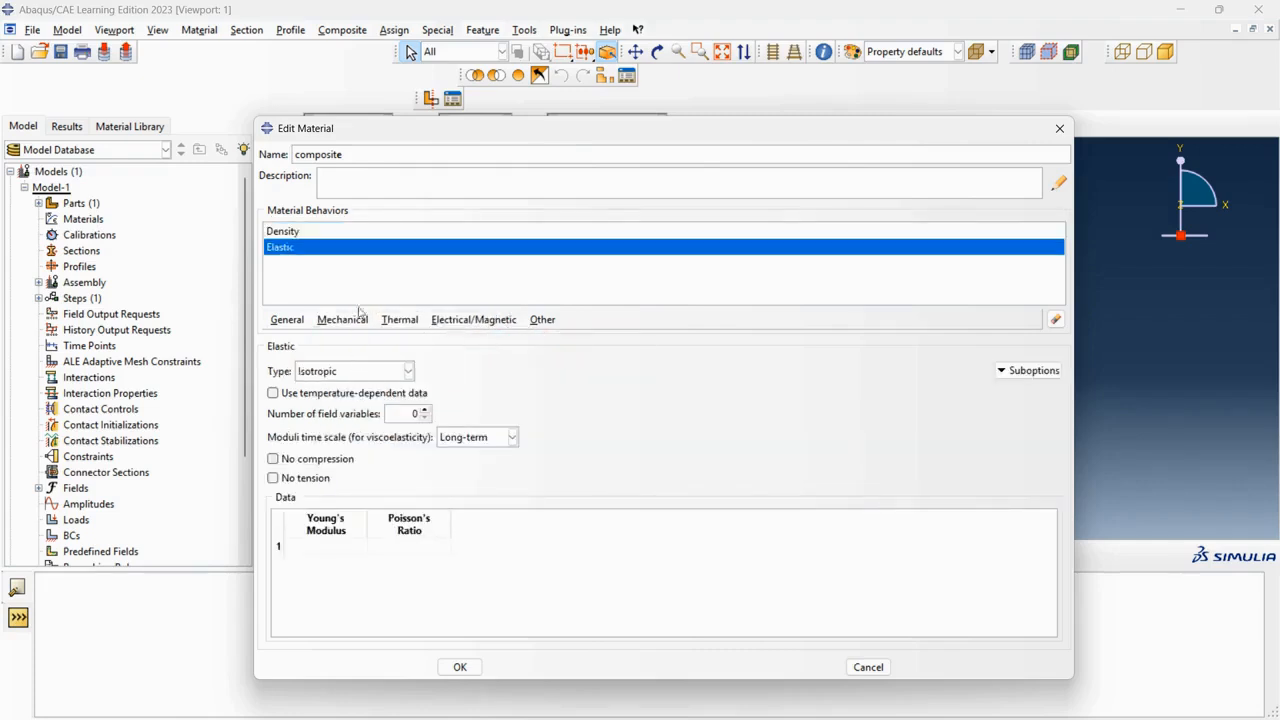
{"action": "left_click", "coordinate": [379, 374]}
{"action": "left_click", "coordinate": [356, 406]}
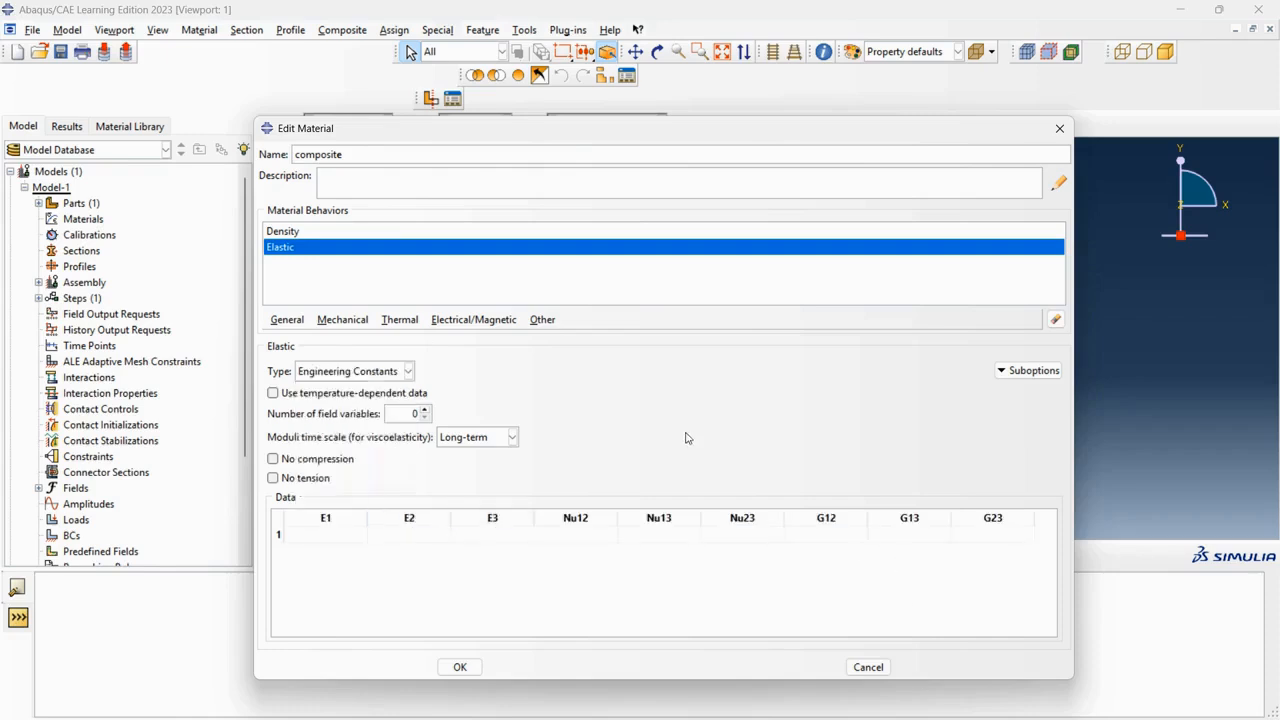
Review the elastic properties table of the carbon/epoxy material in the Word document.
{"action": "mouse_move", "coordinate": [845, 714]}
{"action": "left_click", "coordinate": [893, 702]}
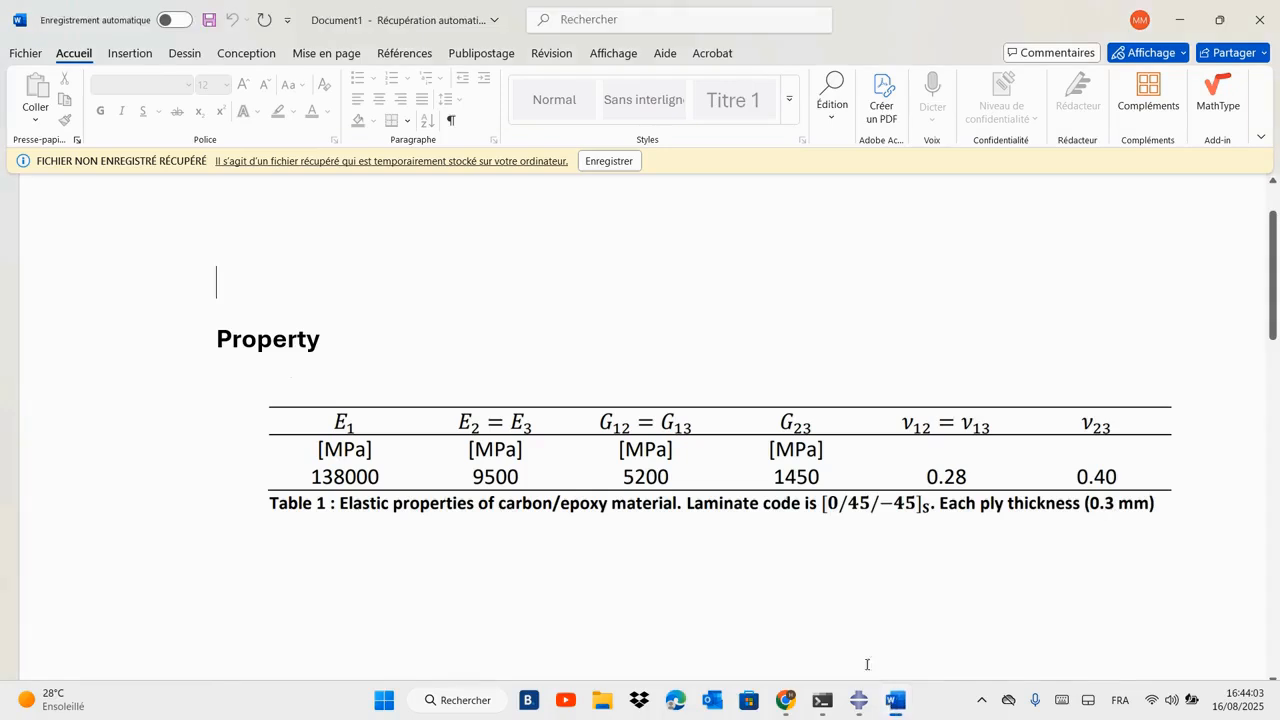
{"action": "scroll", "coordinate": [776, 375], "scroll_direction": "right", "scroll_amount": 2}
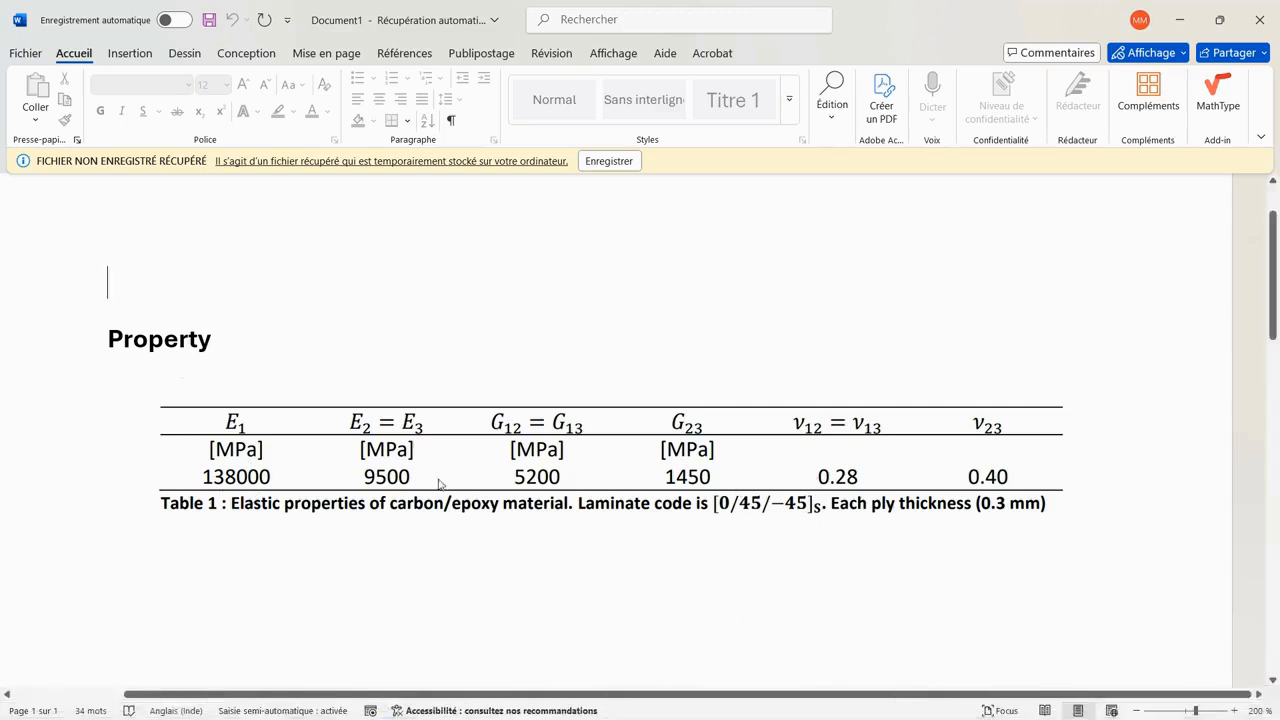
{"action": "left_click", "coordinate": [382, 461]}
{"action": "left_click", "coordinate": [309, 265]}
{"action": "left_click", "coordinate": [857, 700]}
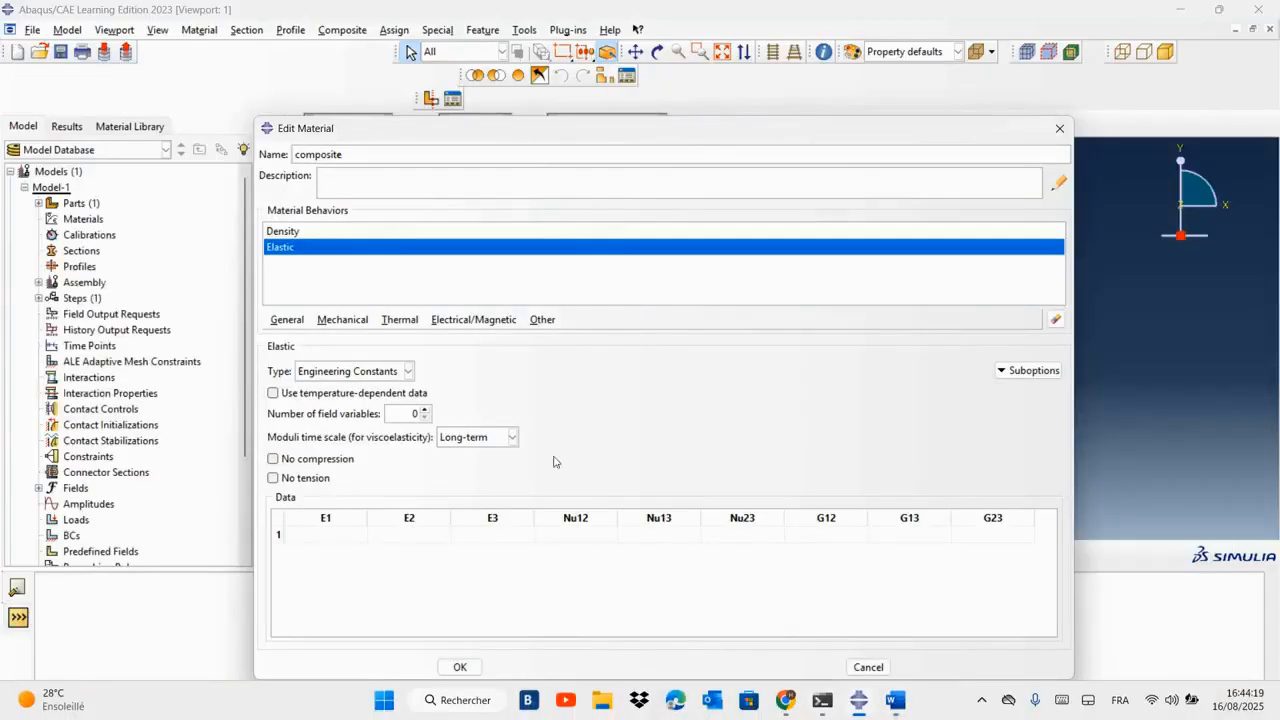
Enter the elastic moduli E1 = 138000, E2 = 9500 and E3 = 9500.
{"action": "left_click", "coordinate": [319, 532]}
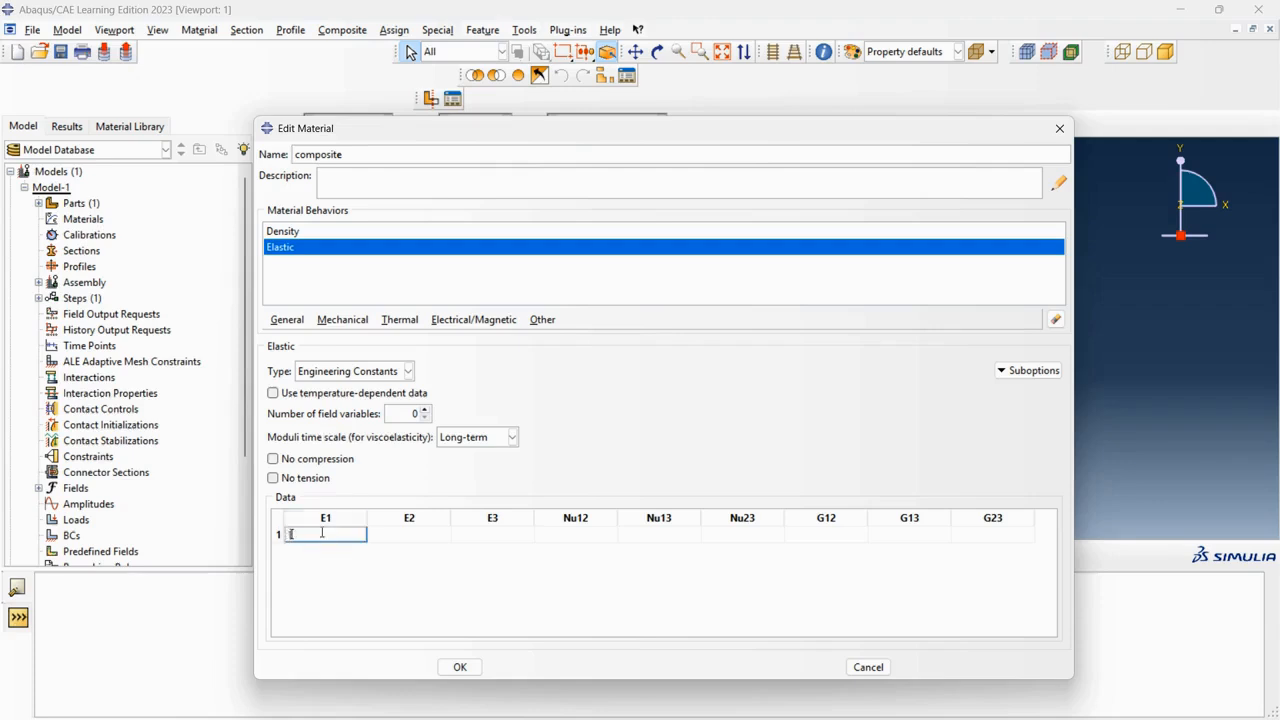
{"action": "type", "text": "138000"}
{"action": "left_click", "coordinate": [401, 535]}
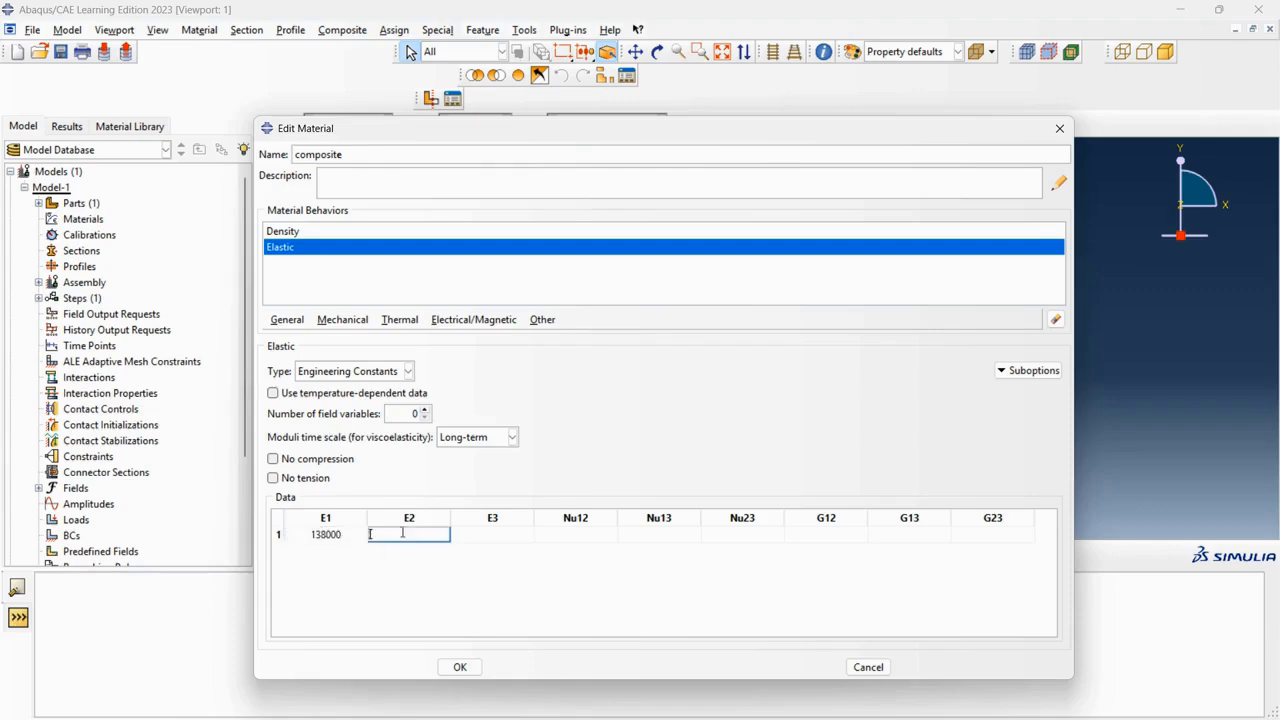
{"action": "type", "text": "9500"}
{"action": "left_click", "coordinate": [453, 535]}
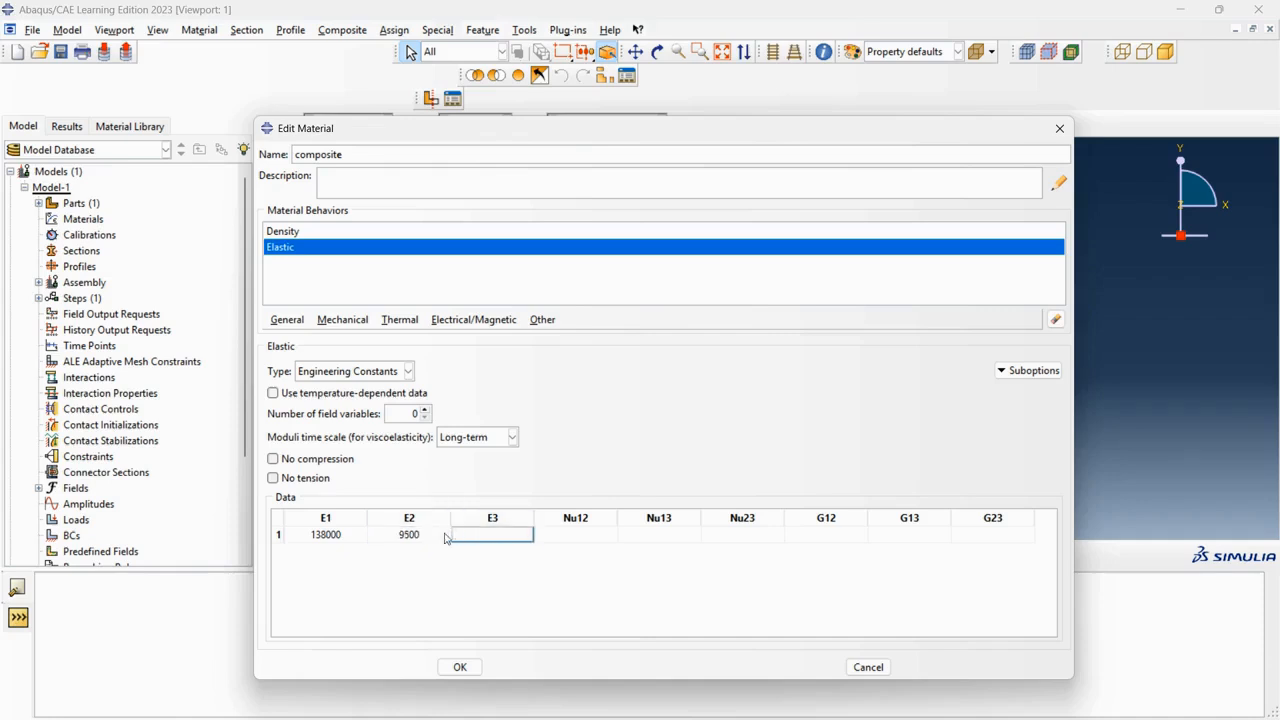
{"action": "type", "text": "9500"}
Enter the Poisson's ratios Nu12 = 0.28, Nu13 = 0.28 and Nu23 = 0.4.
{"action": "left_click", "coordinate": [565, 538]}
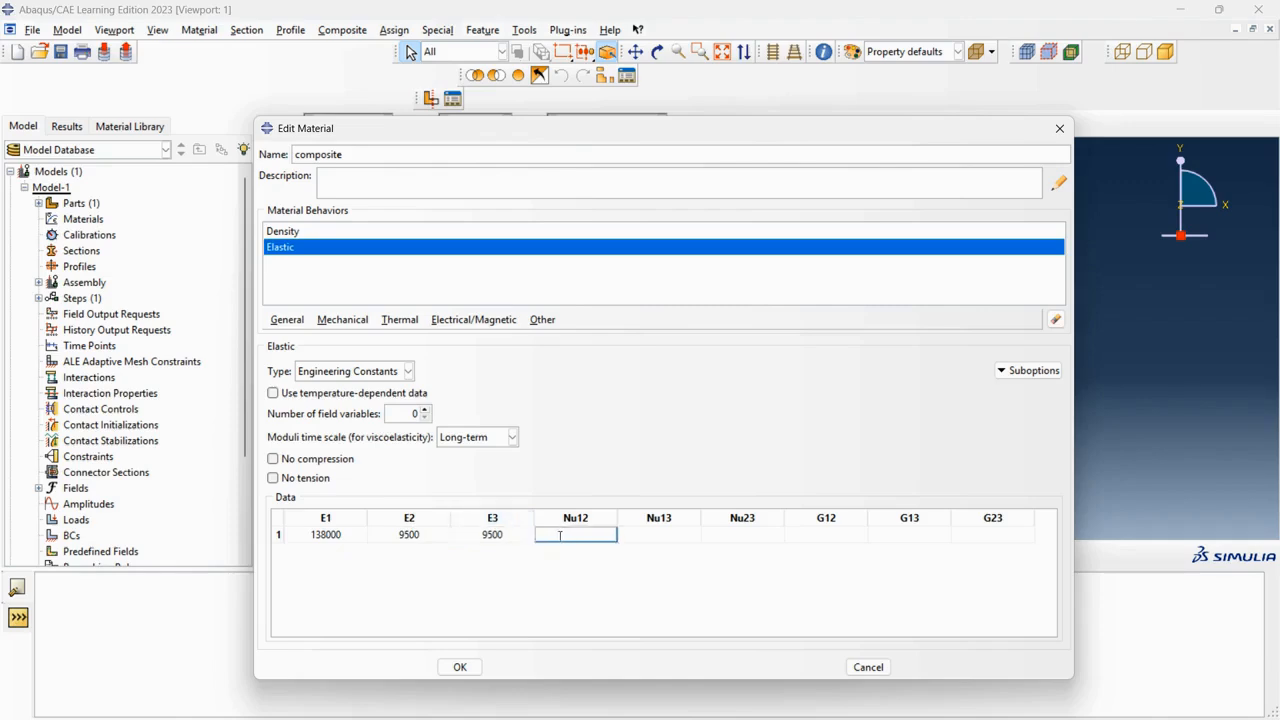
{"action": "type", "text": "0.28"}
{"action": "left_click", "coordinate": [650, 535]}
{"action": "type", "text": "0.28"}
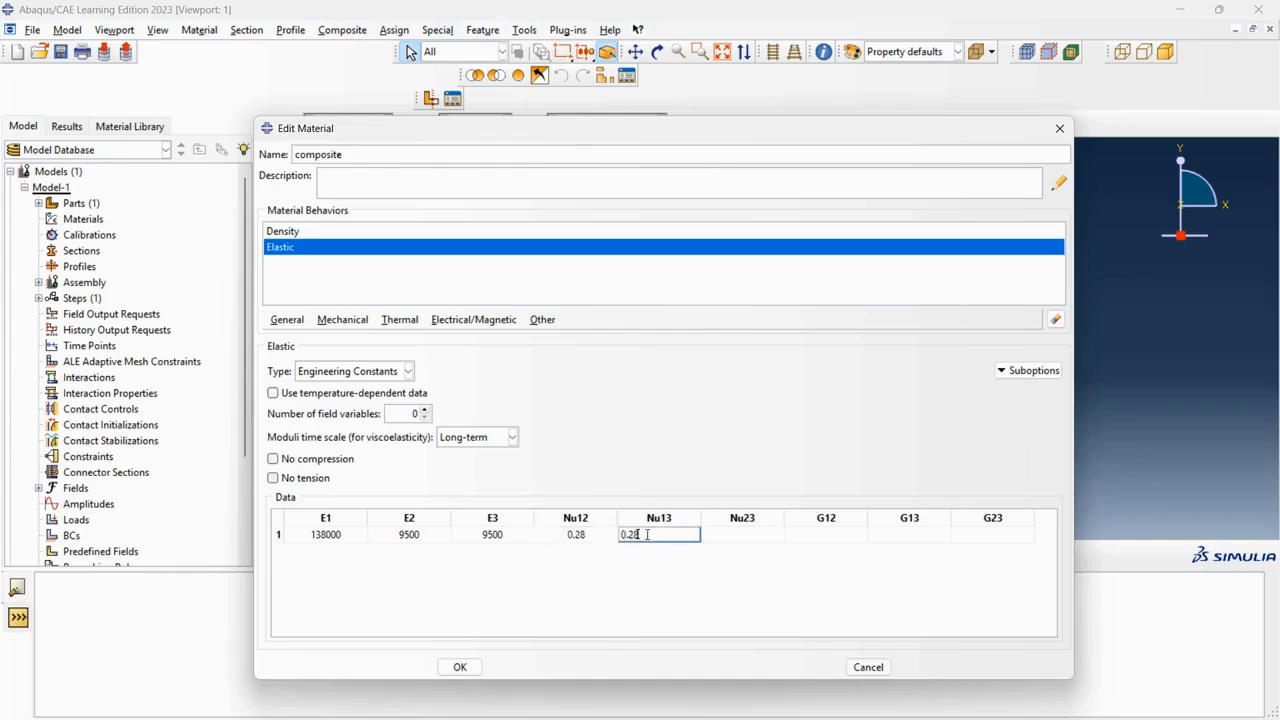
{"action": "left_click", "coordinate": [757, 534]}
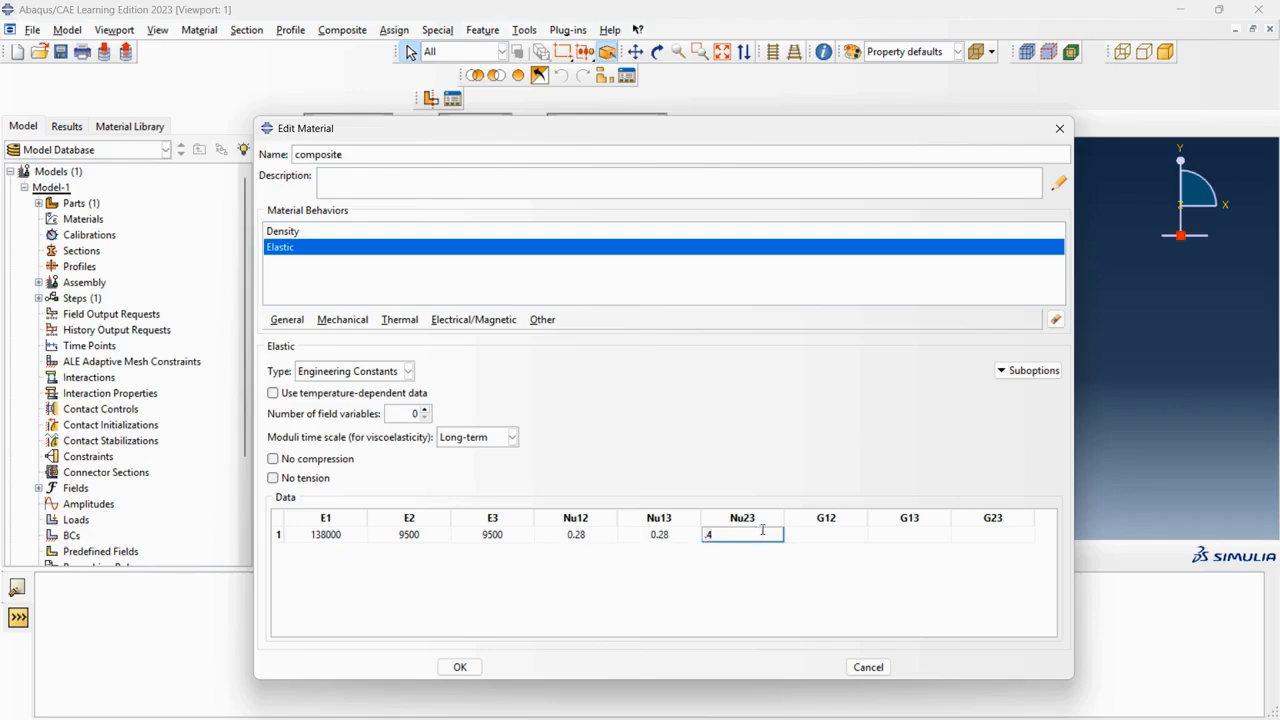
{"action": "type", "text": "0.4"}
Enter the shear moduli G12 = 5200, G13 = 5200 and G23 = 345, and accept the material.
{"action": "left_click", "coordinate": [829, 535]}
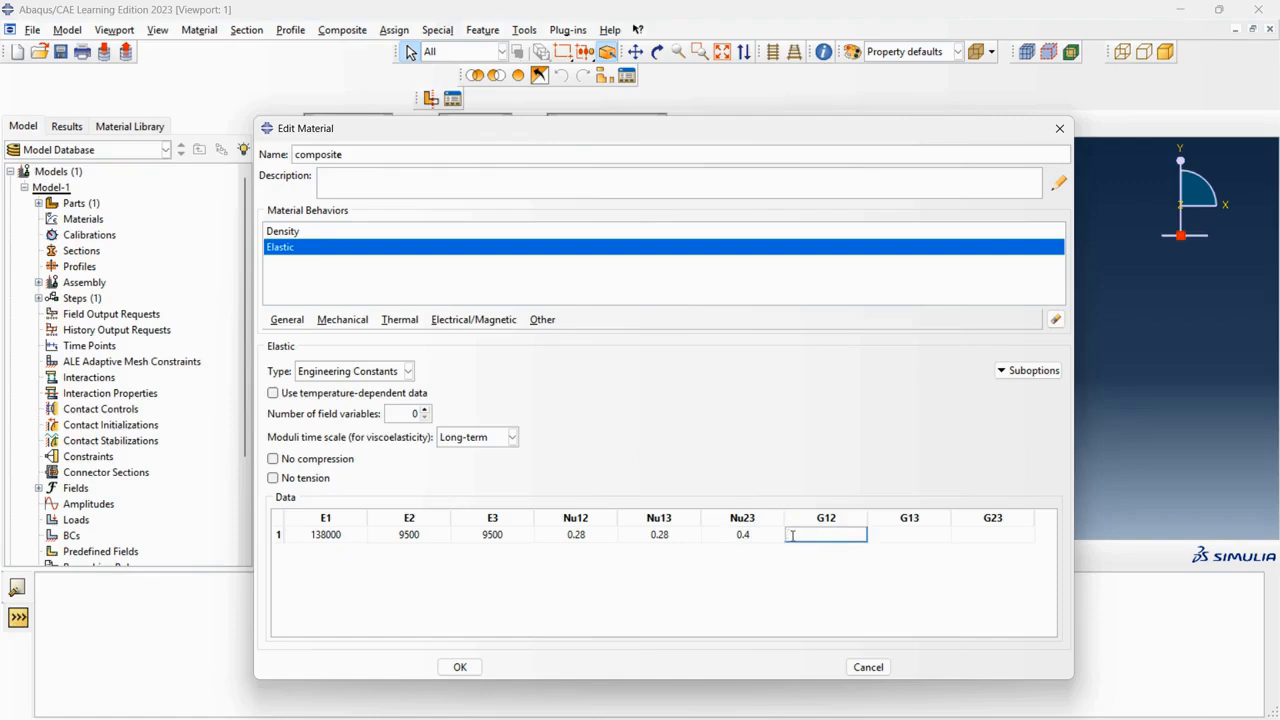
{"action": "type", "text": "5200"}
{"action": "left_click", "coordinate": [899, 534]}
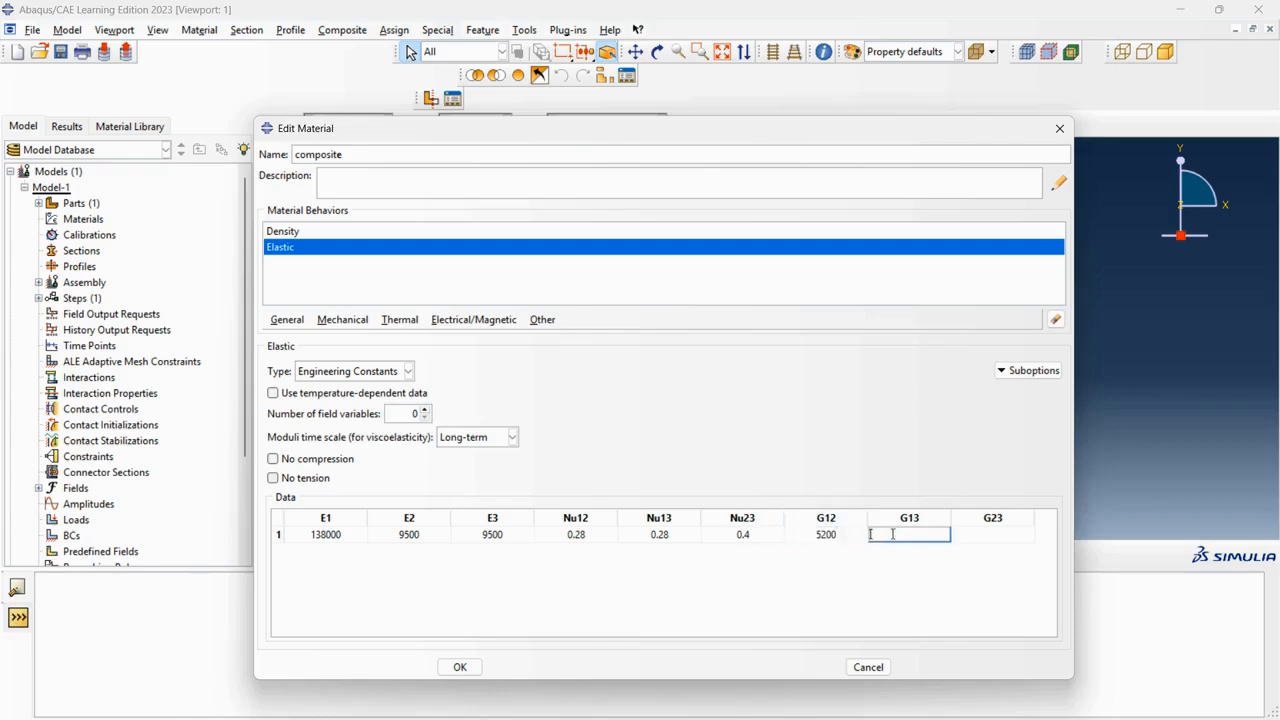
{"action": "type", "text": "5200"}
{"action": "left_click", "coordinate": [1022, 535]}
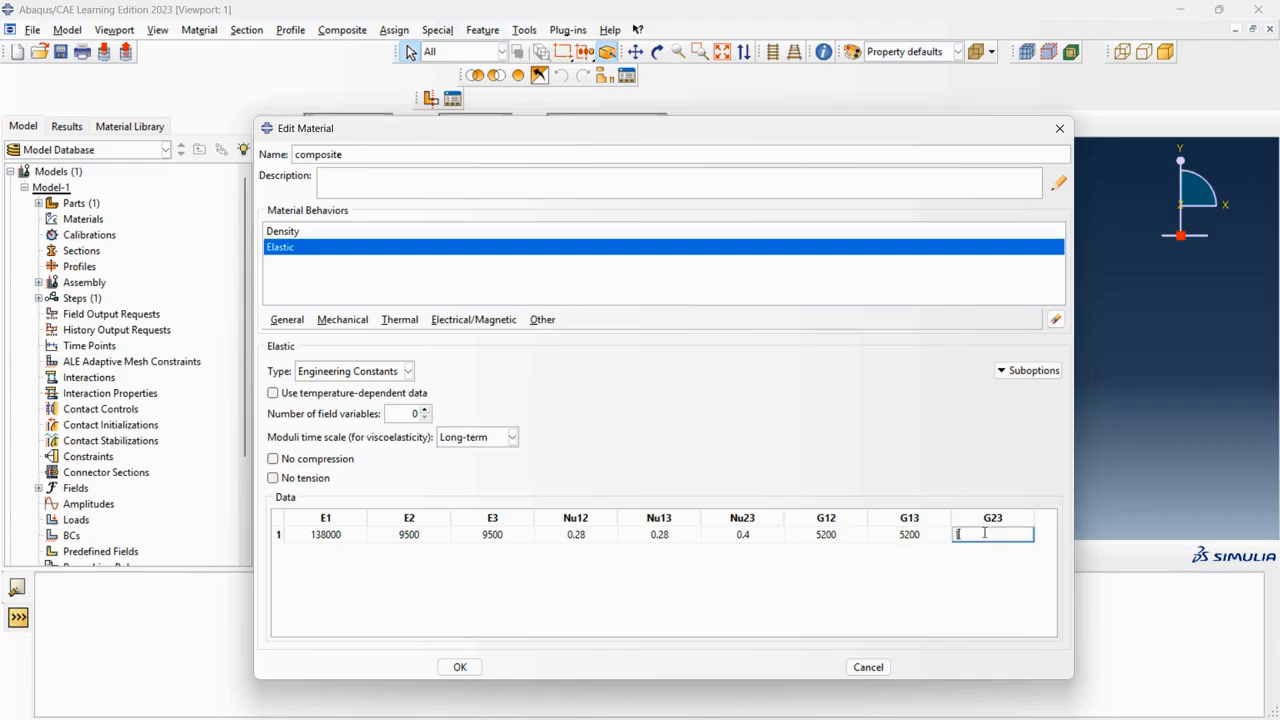
{"action": "type", "text": "345"}
{"action": "left_click", "coordinate": [460, 669]}
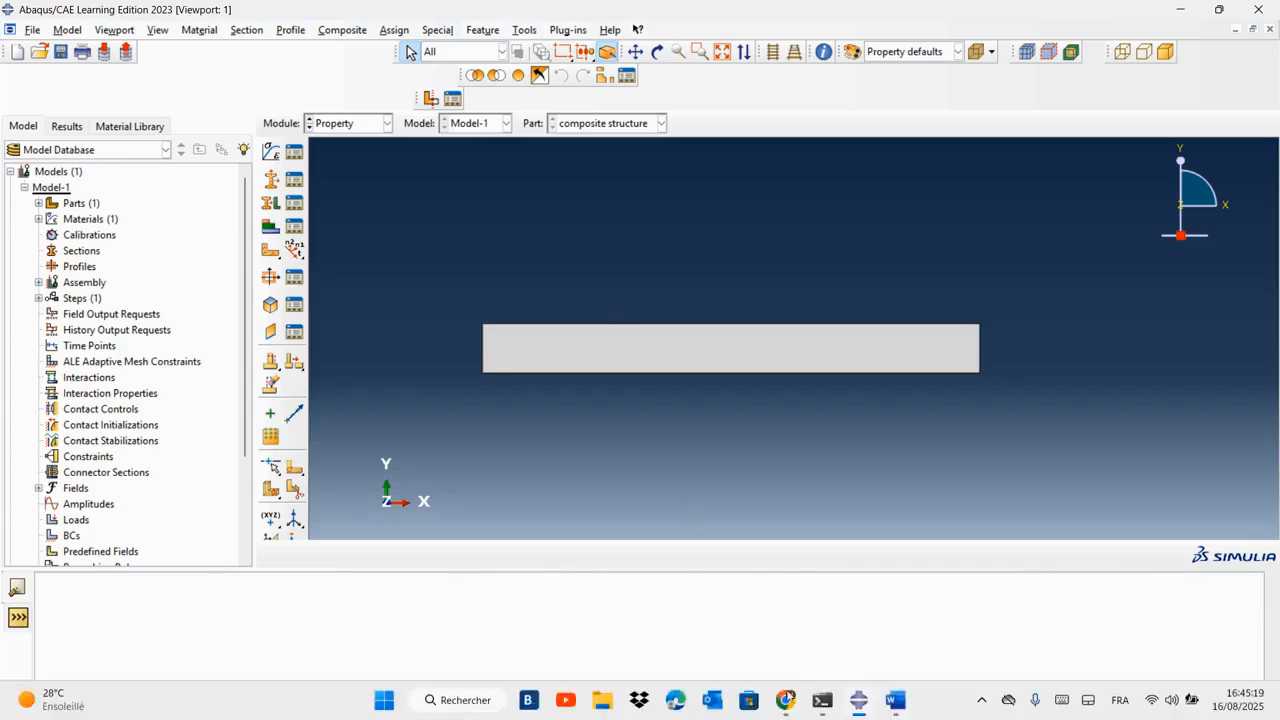
Create a conventional shell composite layup with an initial ply count of 3.
{"action": "left_click", "coordinate": [895, 700]}
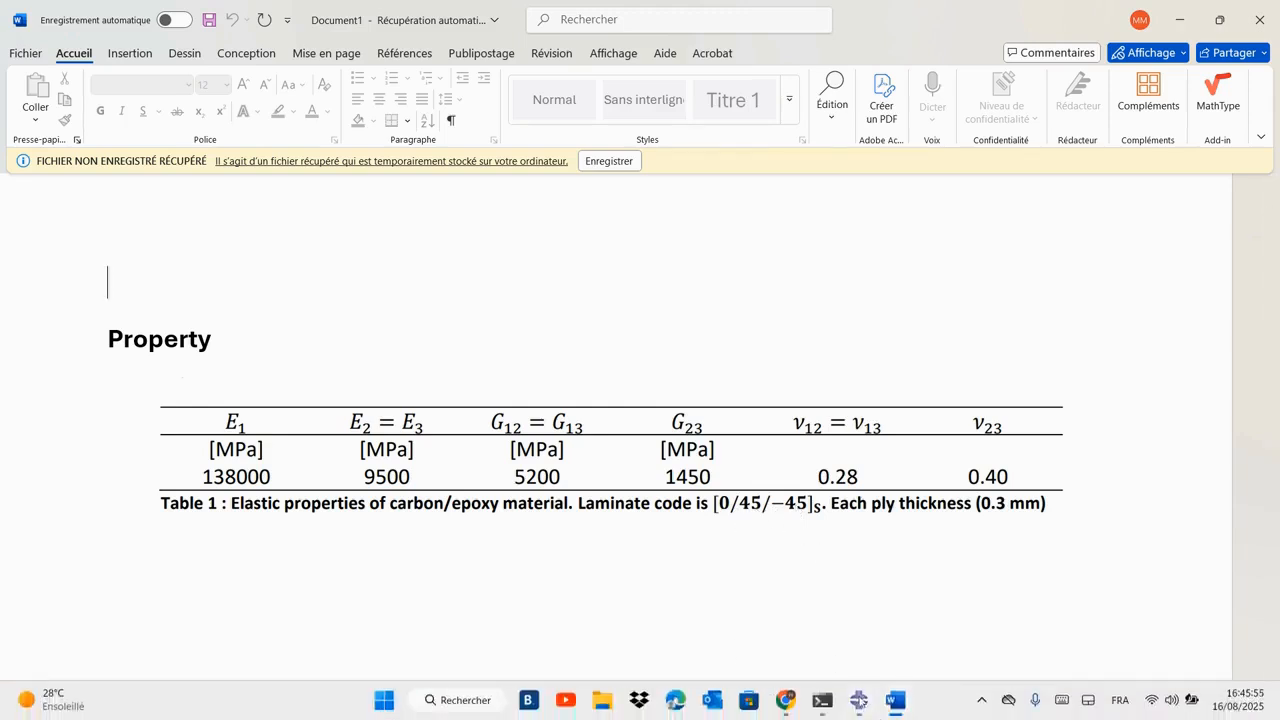
{"action": "left_click", "coordinate": [858, 700]}
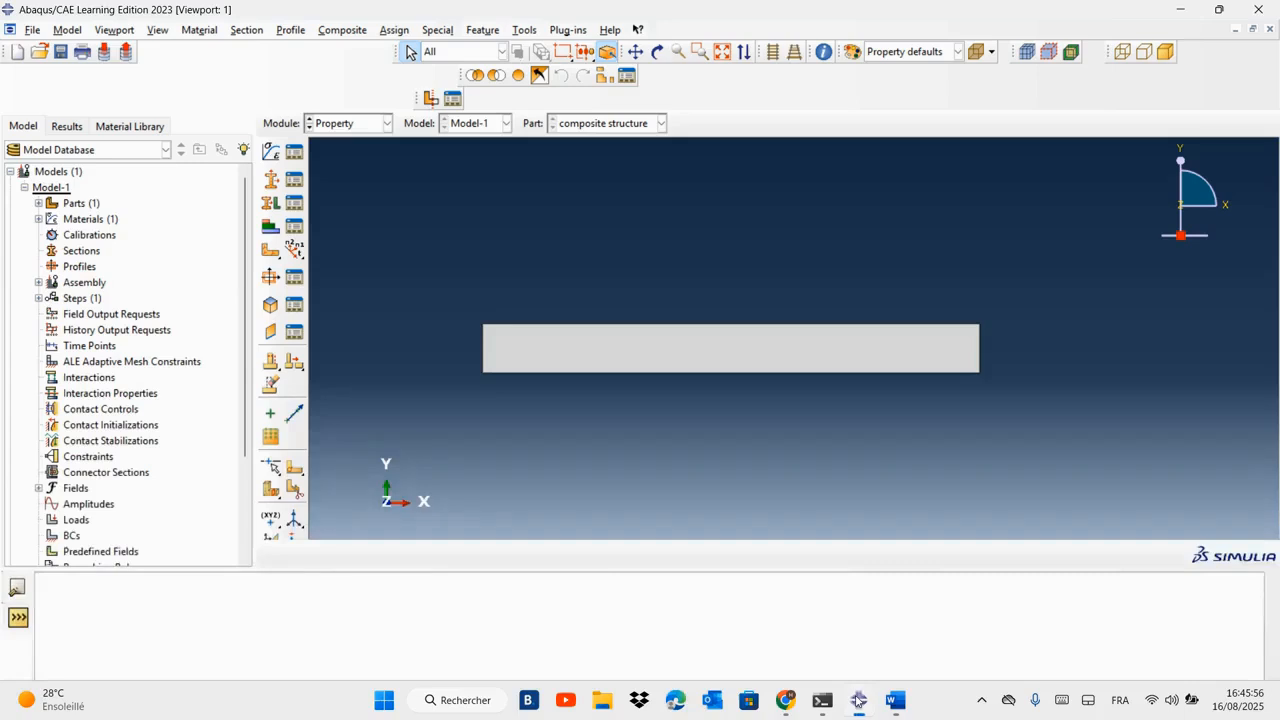
{"action": "left_click", "coordinate": [271, 228]}
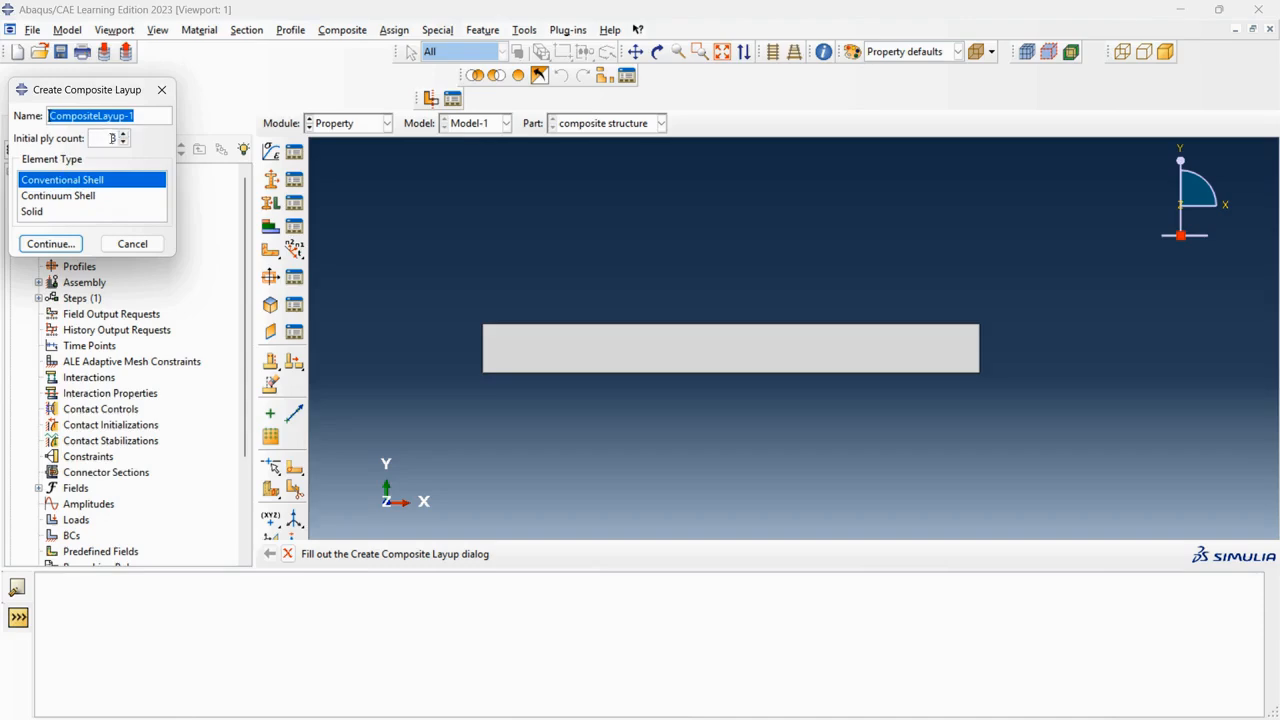
{"action": "left_click", "coordinate": [124, 135]}
{"action": "left_click", "coordinate": [124, 135]}
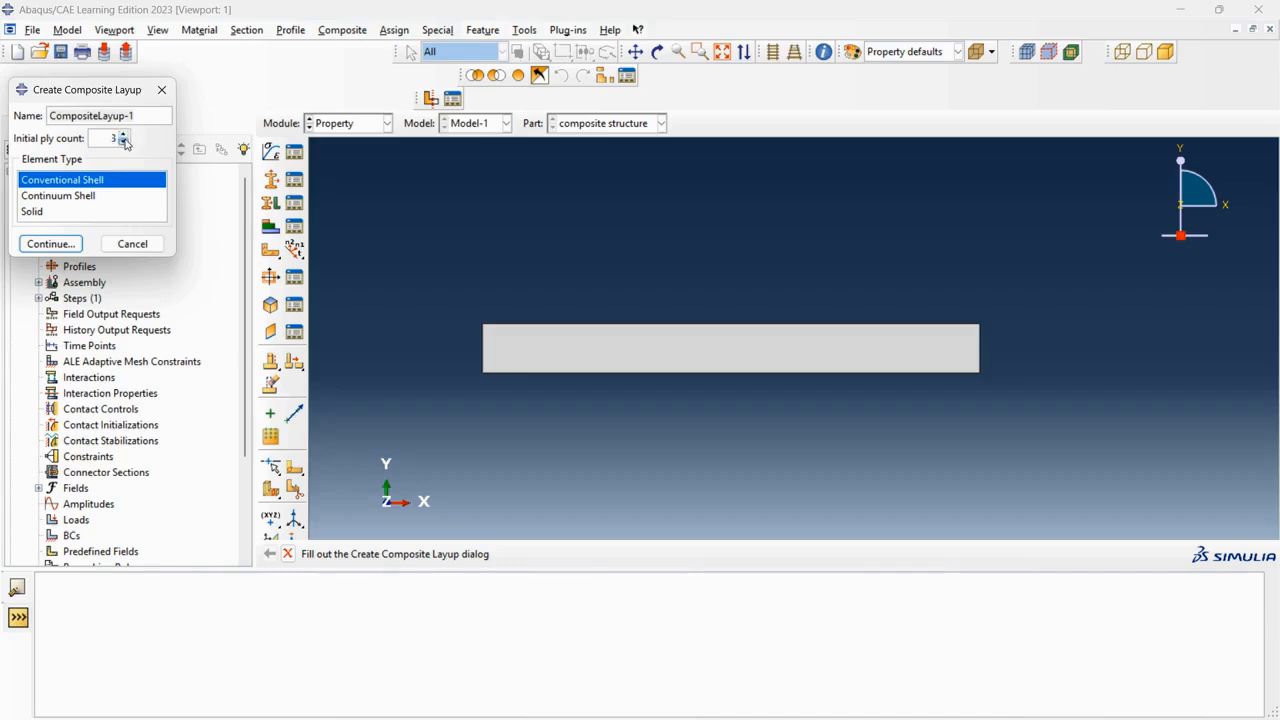
{"action": "left_click", "coordinate": [124, 141]}
{"action": "left_click", "coordinate": [895, 700]}
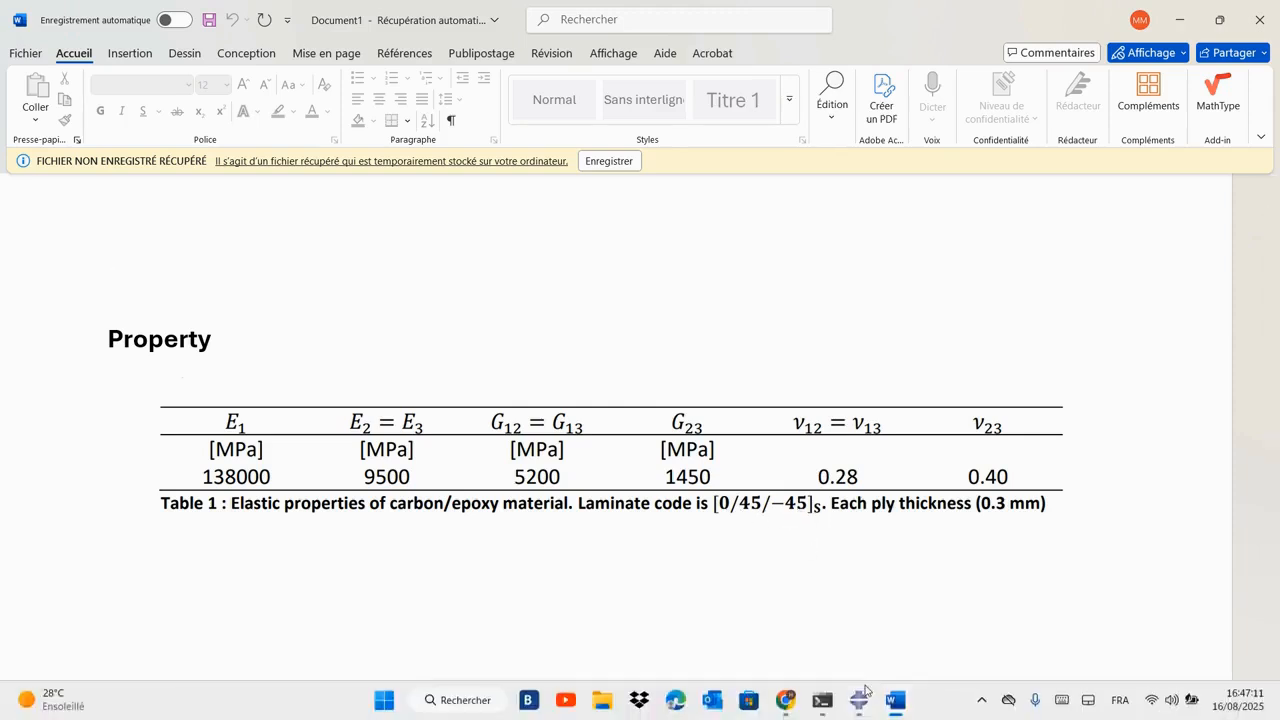
{"action": "left_click", "coordinate": [858, 703]}
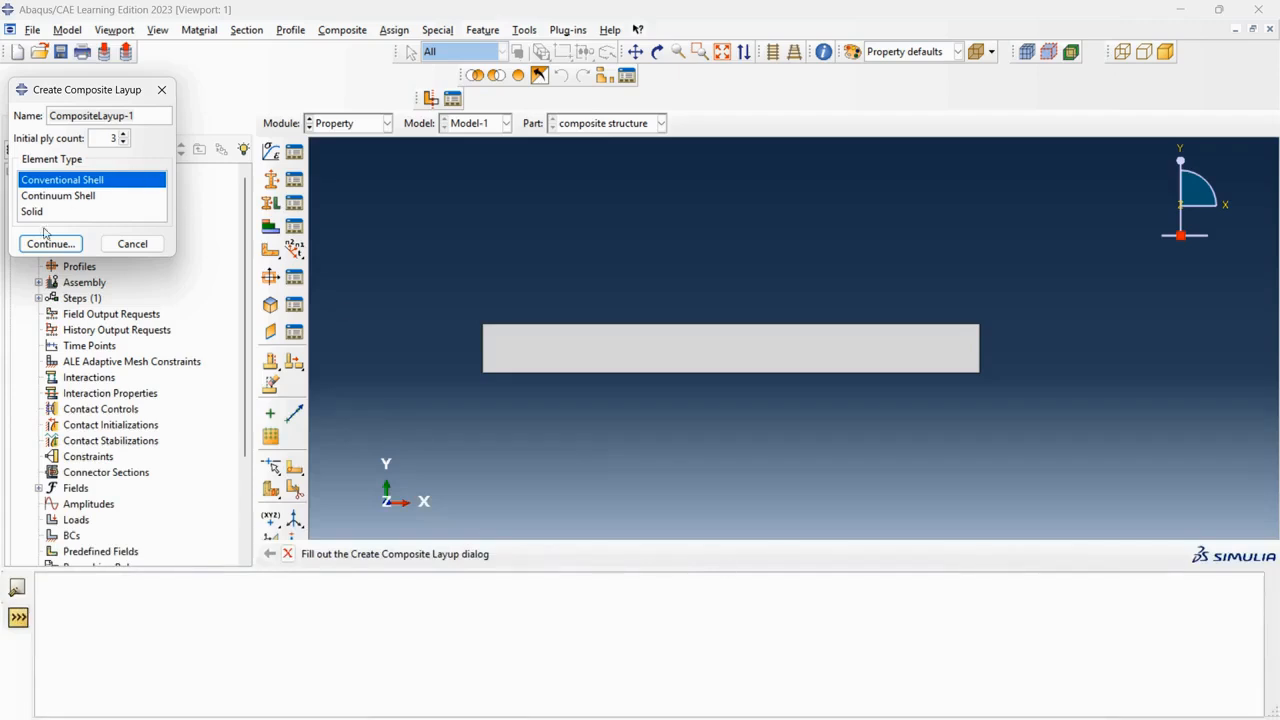
{"action": "left_click", "coordinate": [48, 244]}
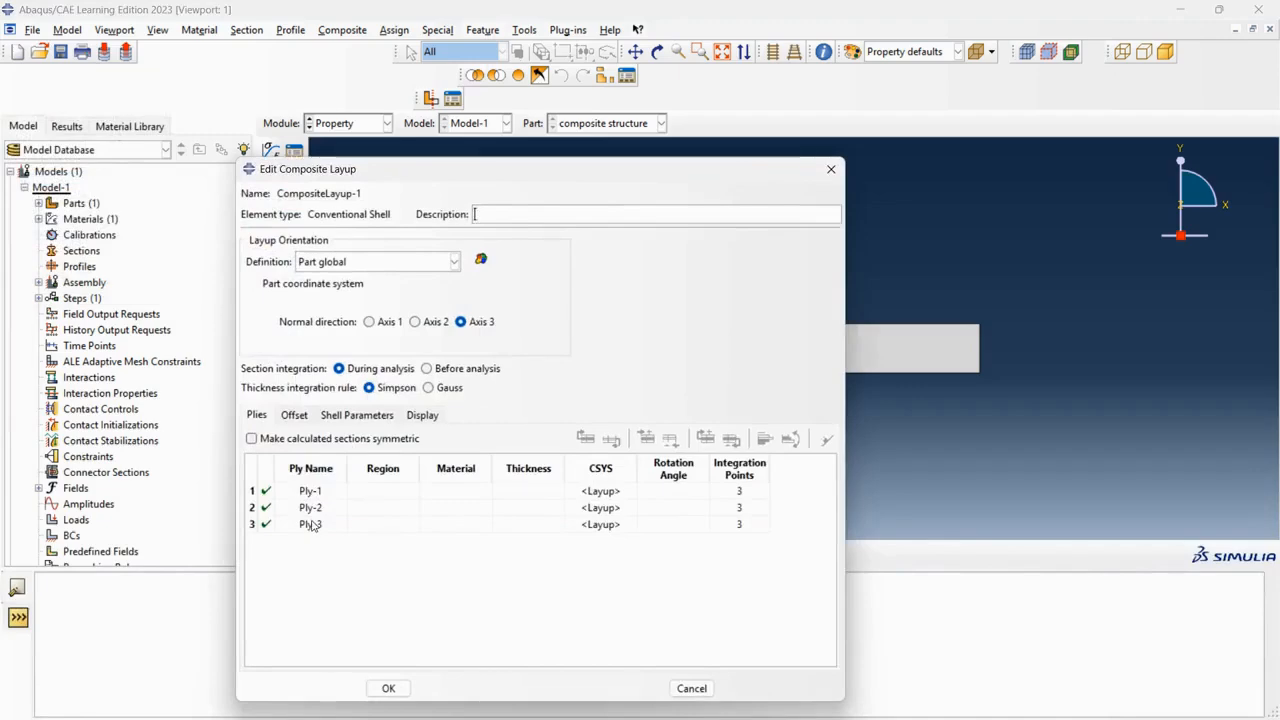
Assign the plate's face as the region for Ply-1.
{"action": "left_click", "coordinate": [385, 493]}
{"action": "right_click", "coordinate": [385, 493]}
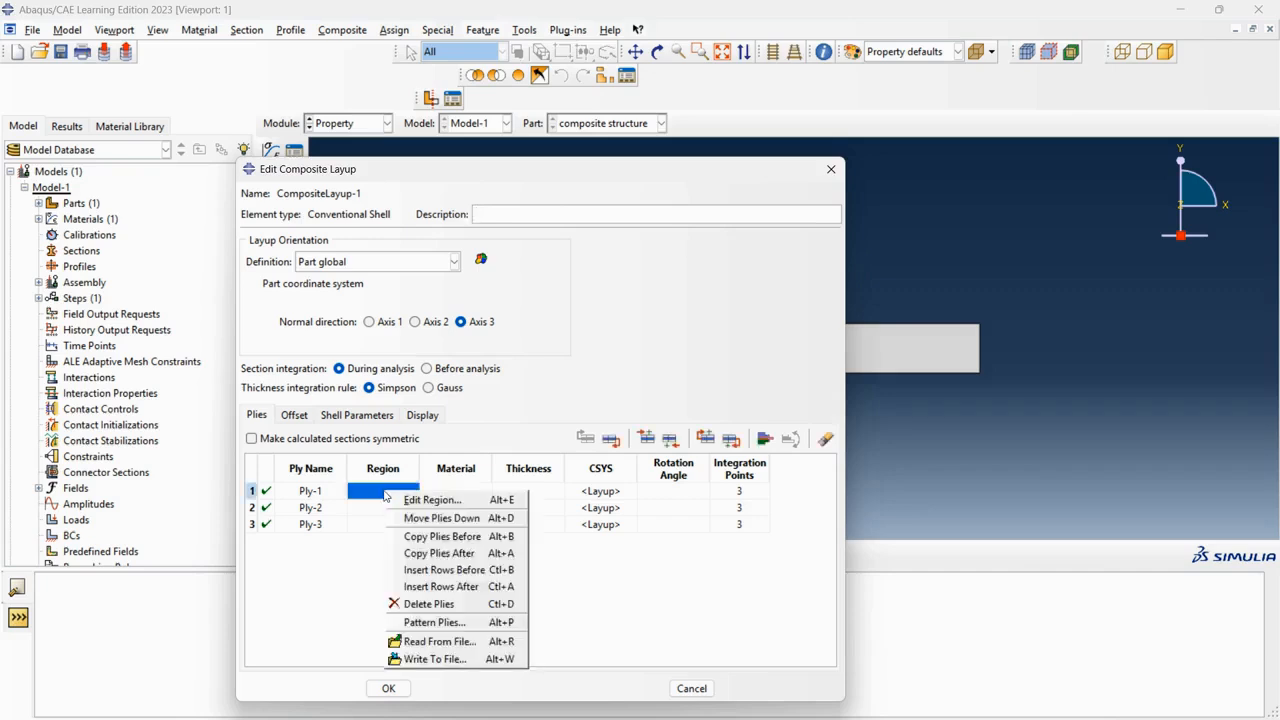
{"action": "left_click", "coordinate": [412, 500]}
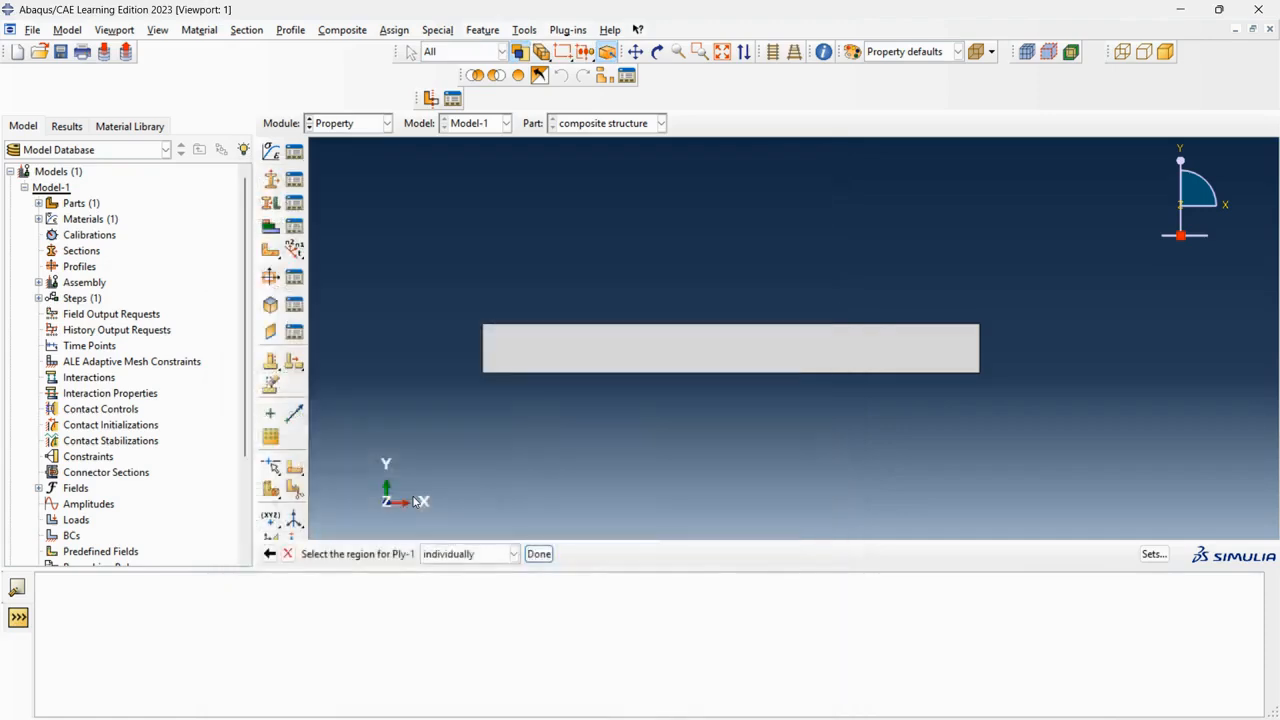
{"action": "left_click", "coordinate": [659, 353]}
{"action": "left_click", "coordinate": [538, 553]}
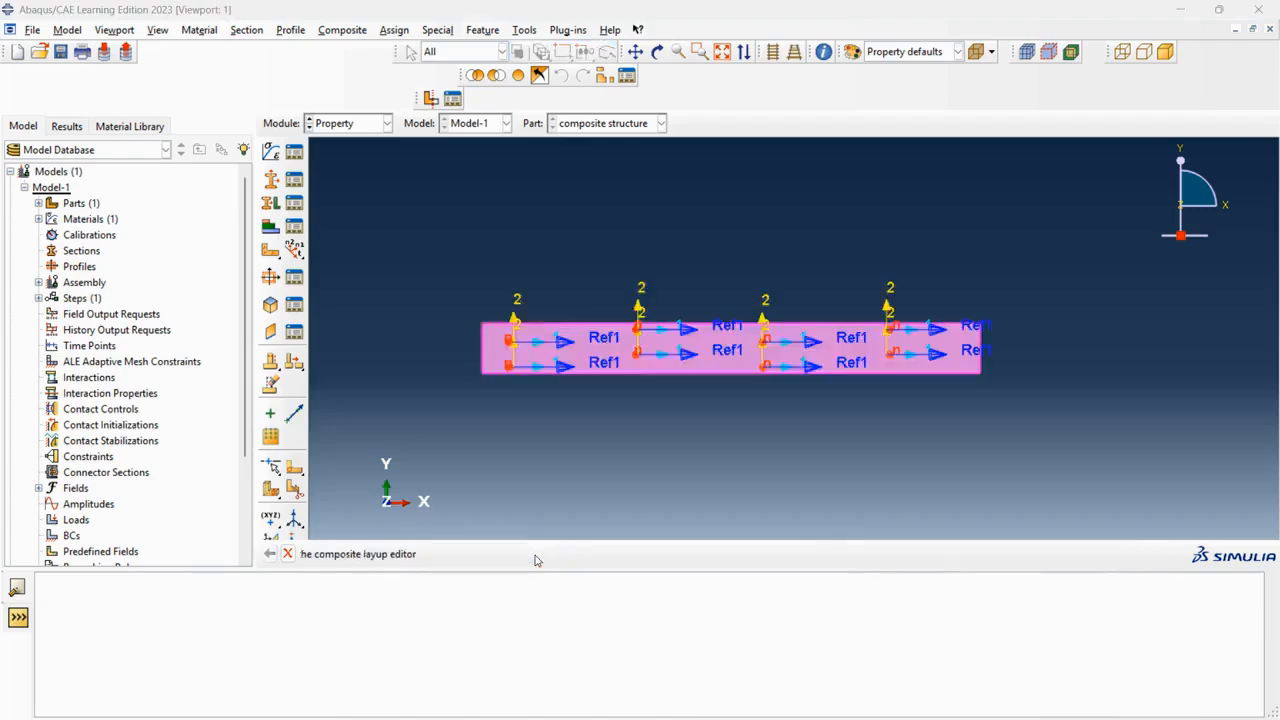
Assign the composite material to Ply-1.
{"action": "left_click_drag", "start_coordinate": [539, 170], "coordinate": [617, 472]}
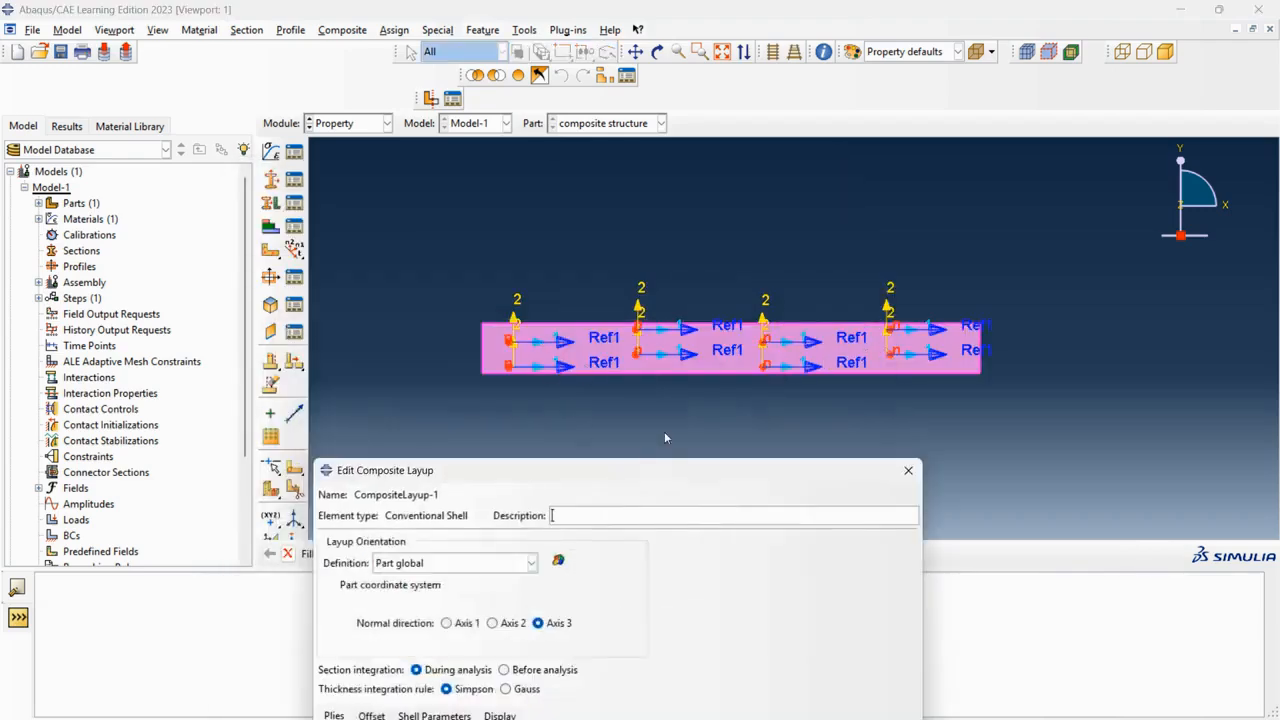
{"action": "left_click_drag", "start_coordinate": [635, 478], "coordinate": [566, 229]}
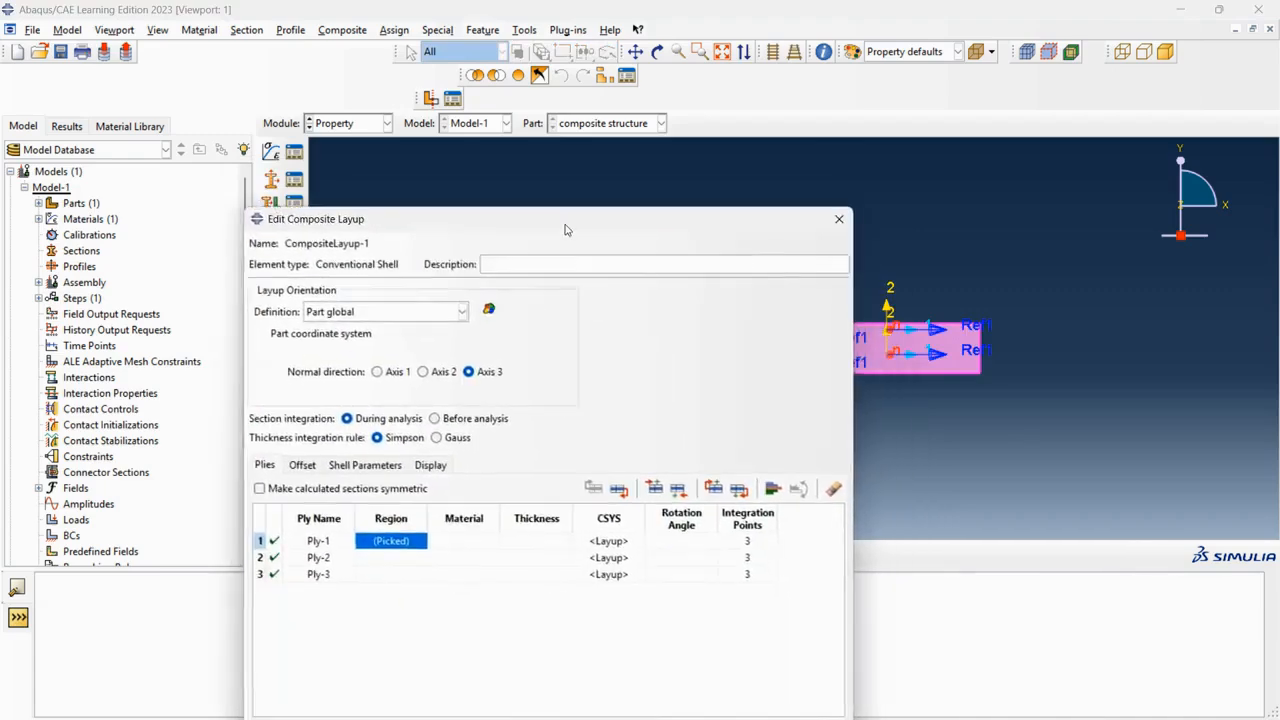
{"action": "left_click", "coordinate": [465, 541]}
{"action": "right_click", "coordinate": [466, 543]}
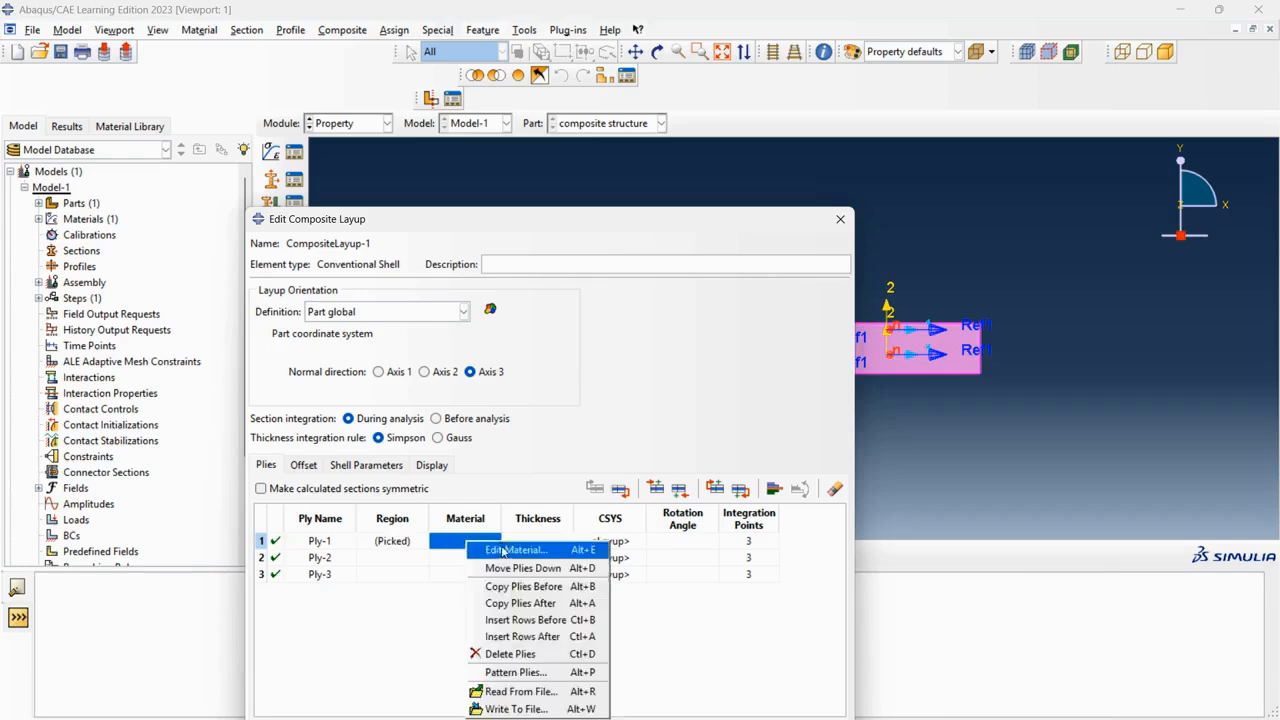
{"action": "left_click", "coordinate": [503, 551]}
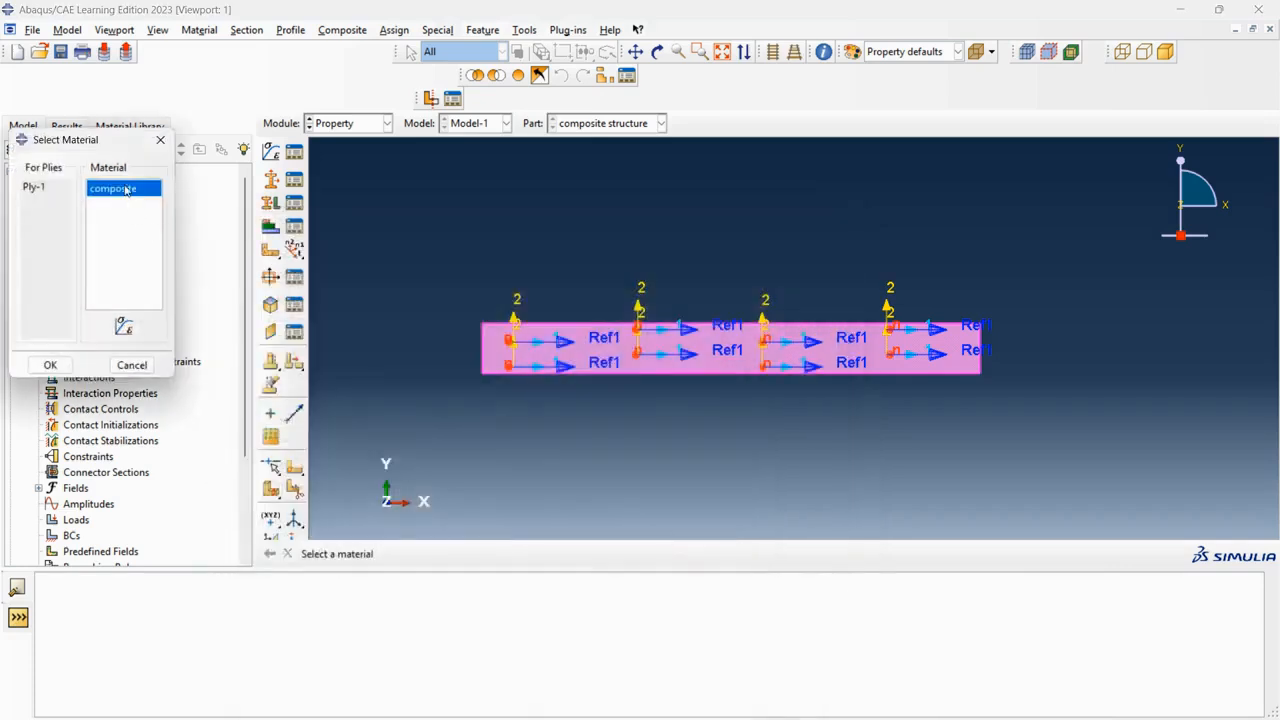
{"action": "left_click", "coordinate": [50, 365]}
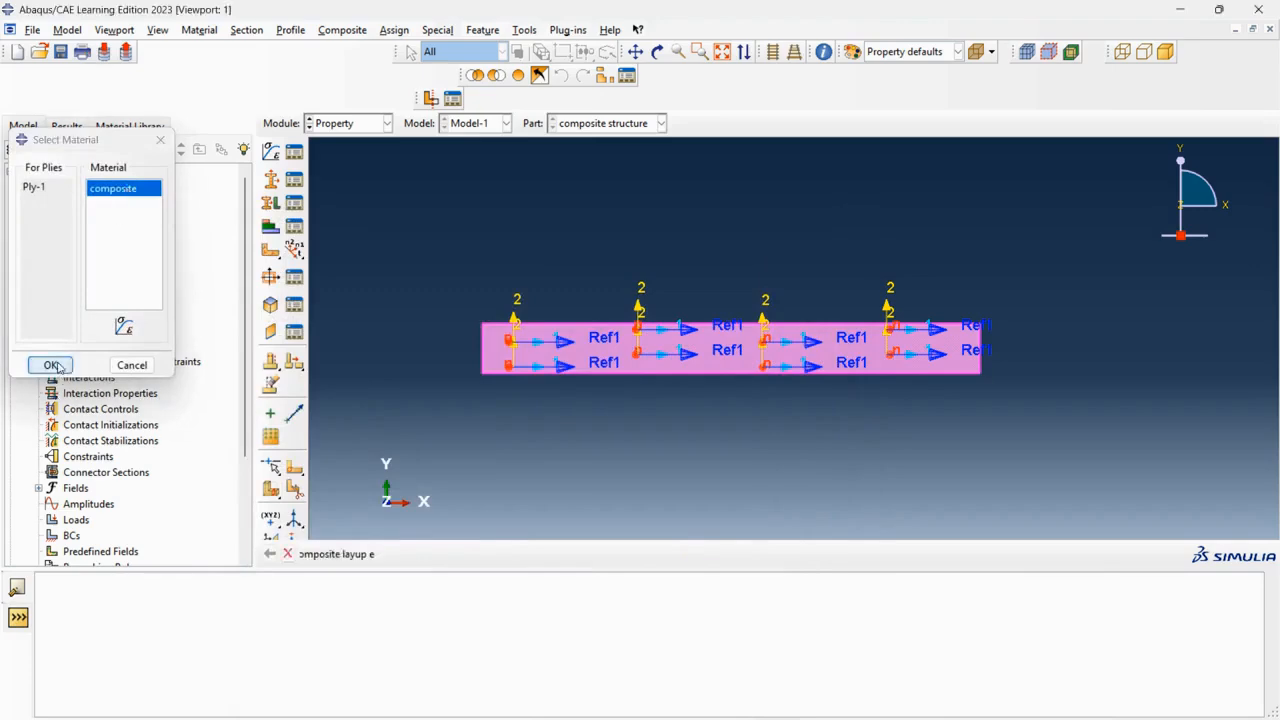
Set Ply-1's thickness to 0.3 and its rotation angle to 0, checking the ply thickness in the property document.
{"action": "left_click", "coordinate": [528, 541]}
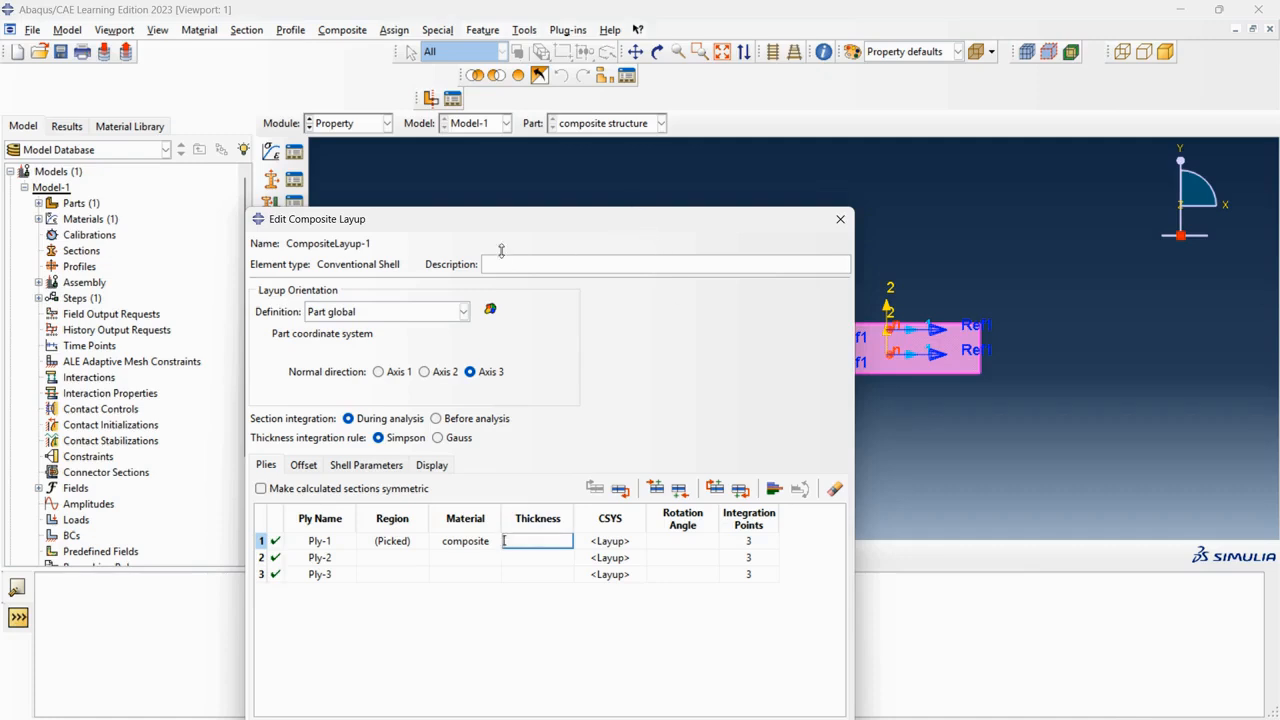
{"action": "left_click_drag", "start_coordinate": [514, 229], "coordinate": [324, 269]}
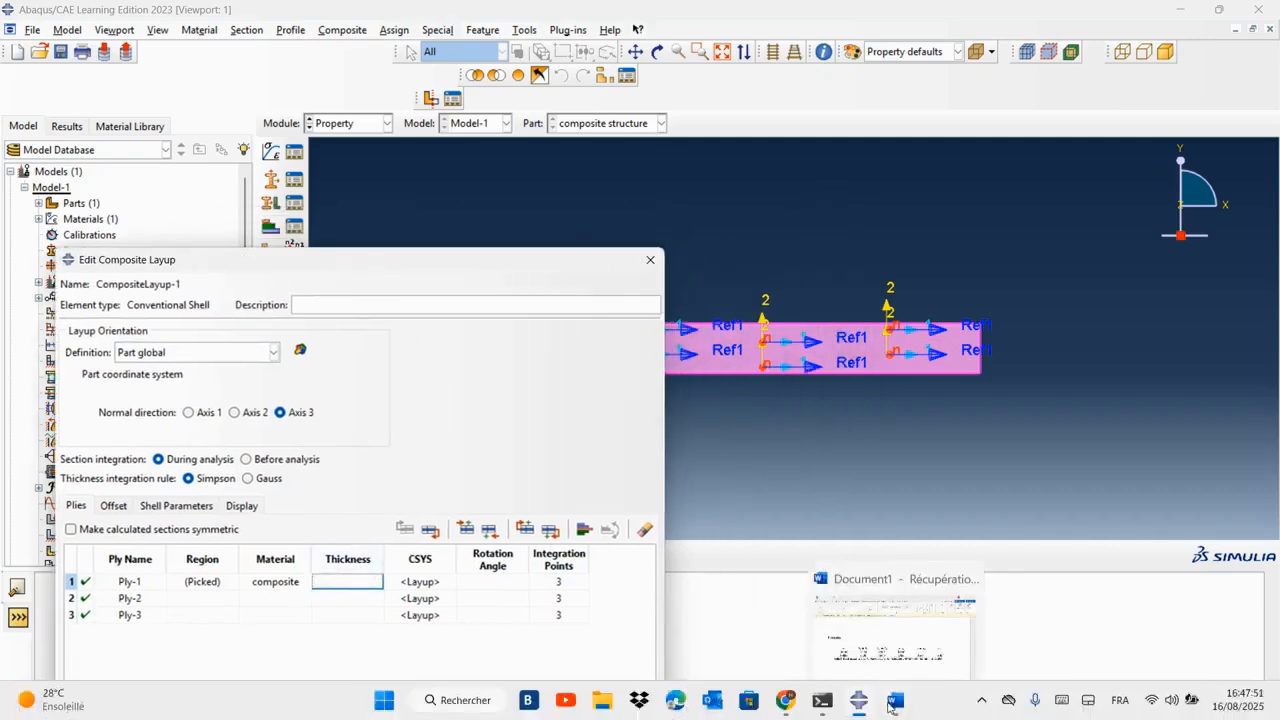
{"action": "left_click", "coordinate": [928, 590]}
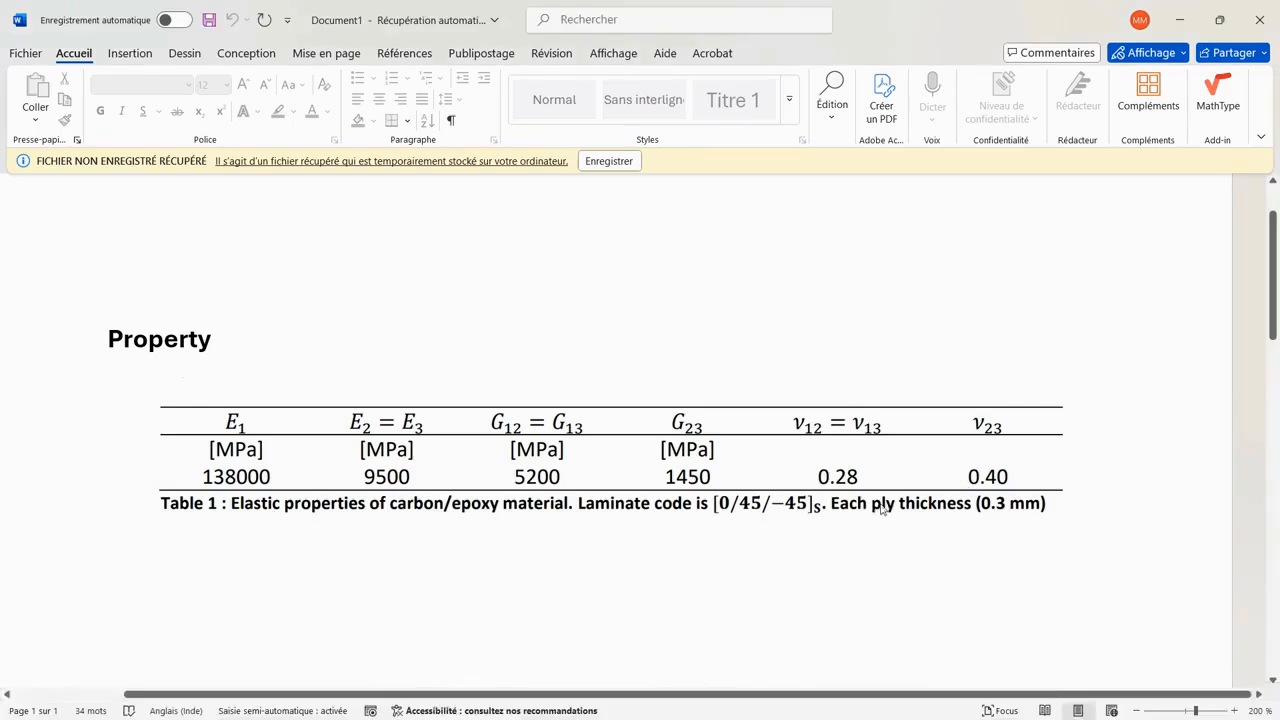
{"action": "left_click", "coordinate": [896, 702]}
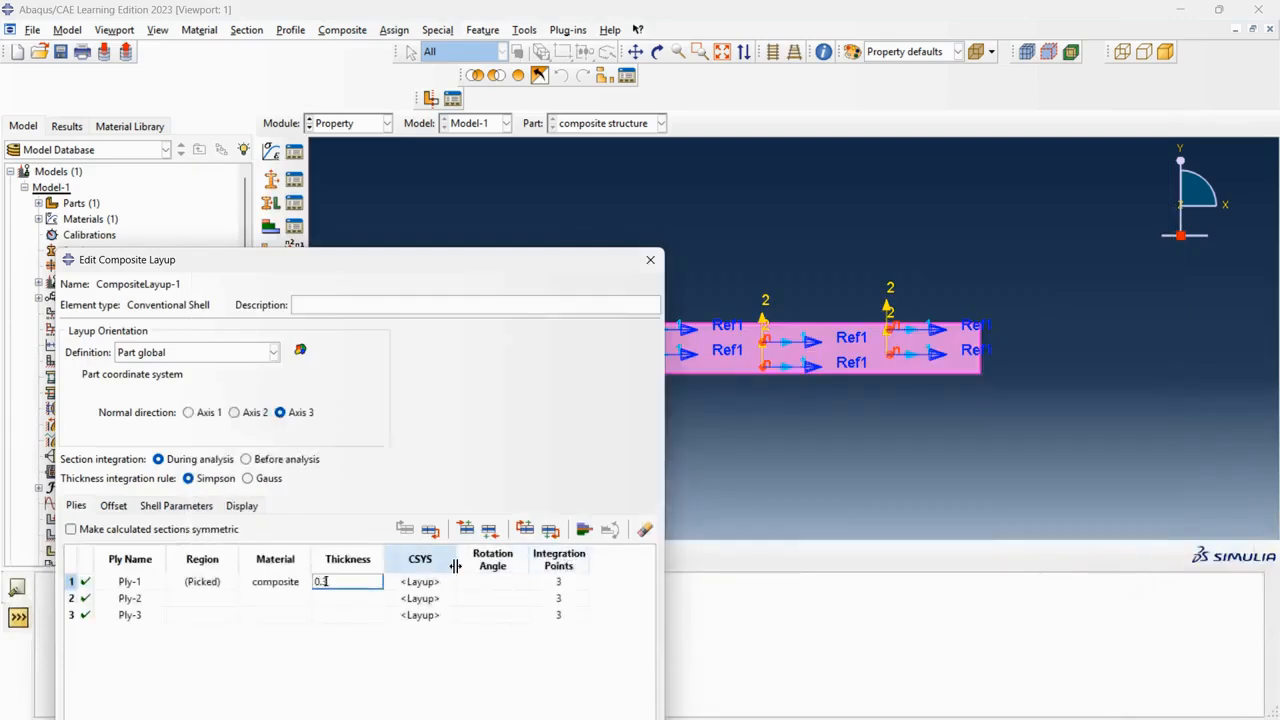
{"action": "left_click", "coordinate": [500, 582]}
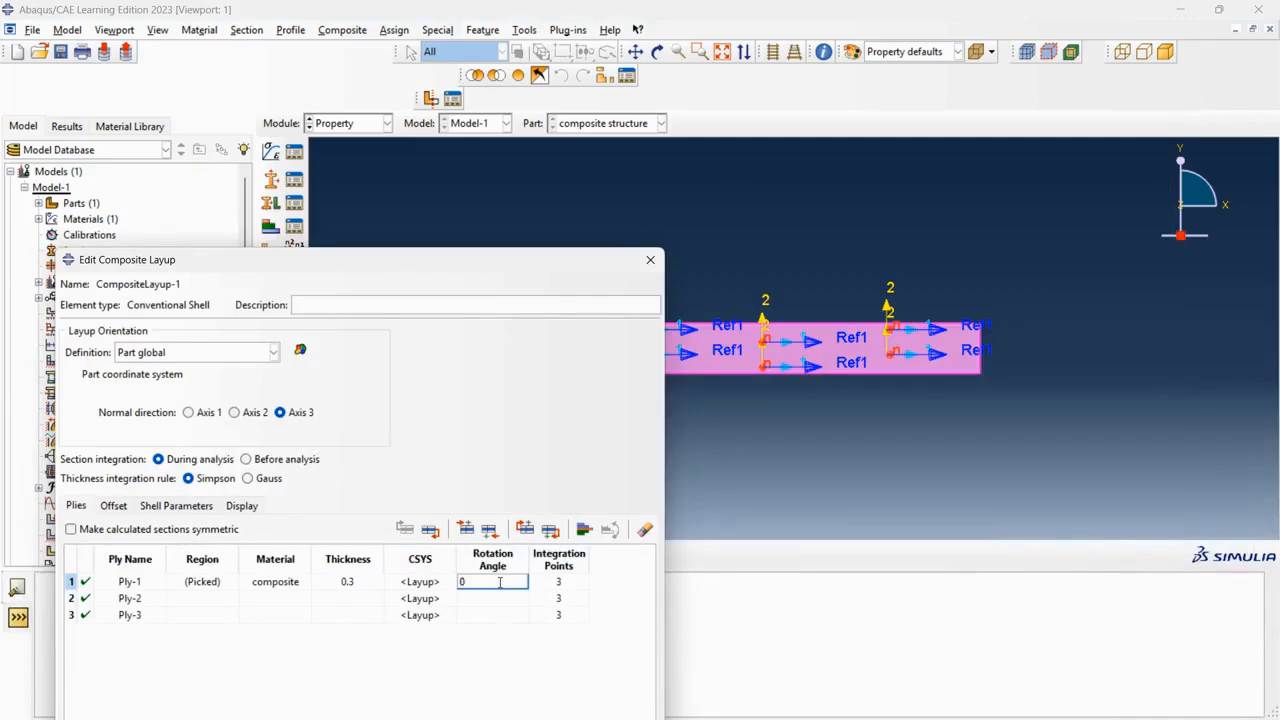
Assign the plate's face as the region for Ply-2.
{"action": "left_click", "coordinate": [201, 598]}
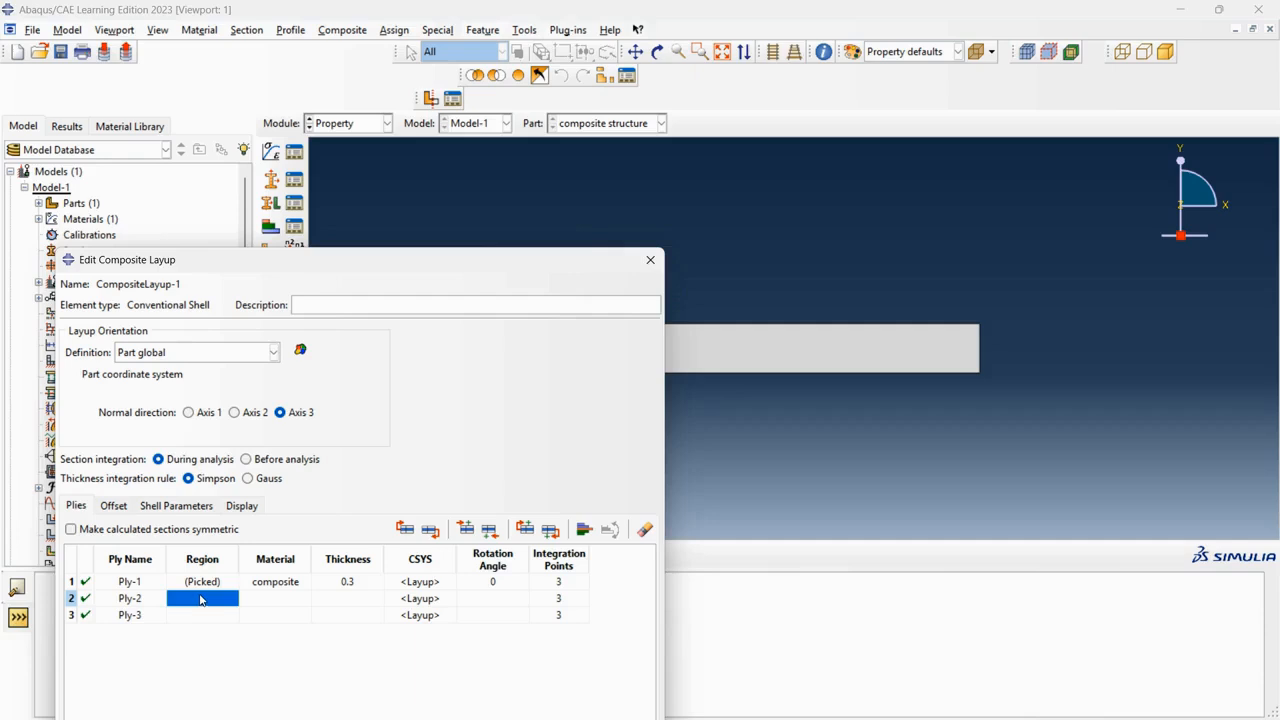
{"action": "double_click", "coordinate": [201, 598]}
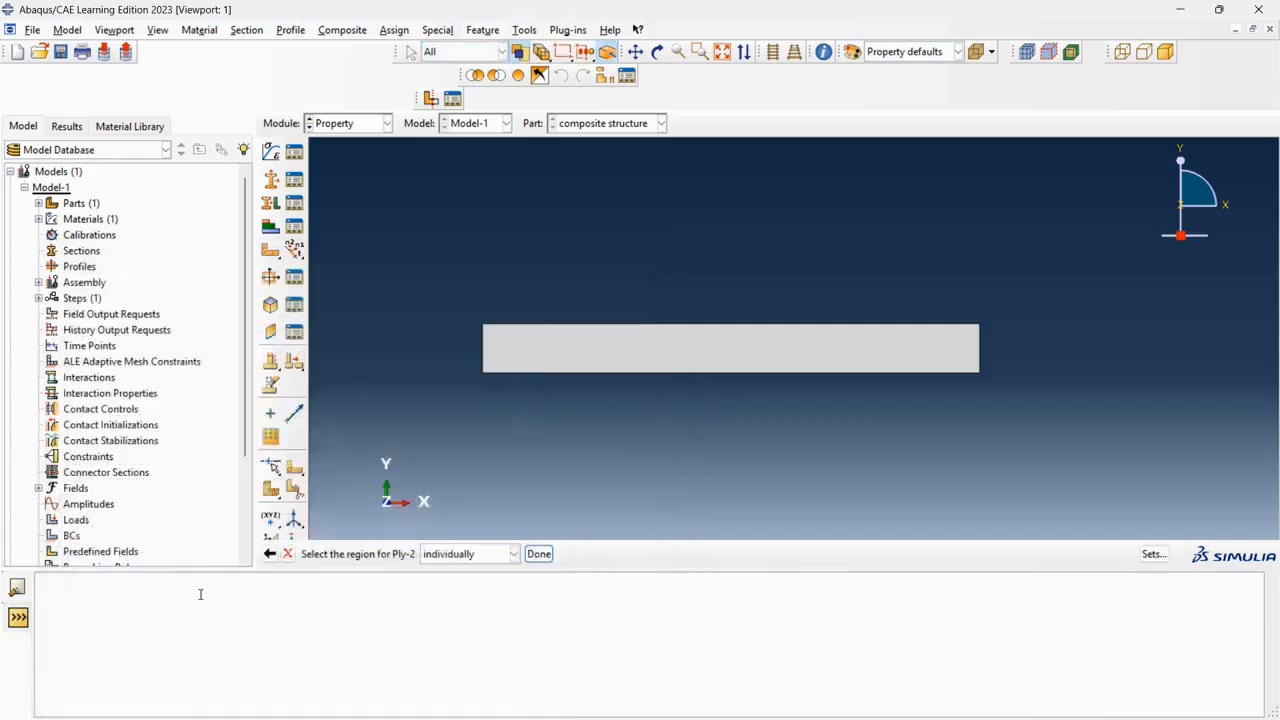
{"action": "left_click", "coordinate": [586, 370]}
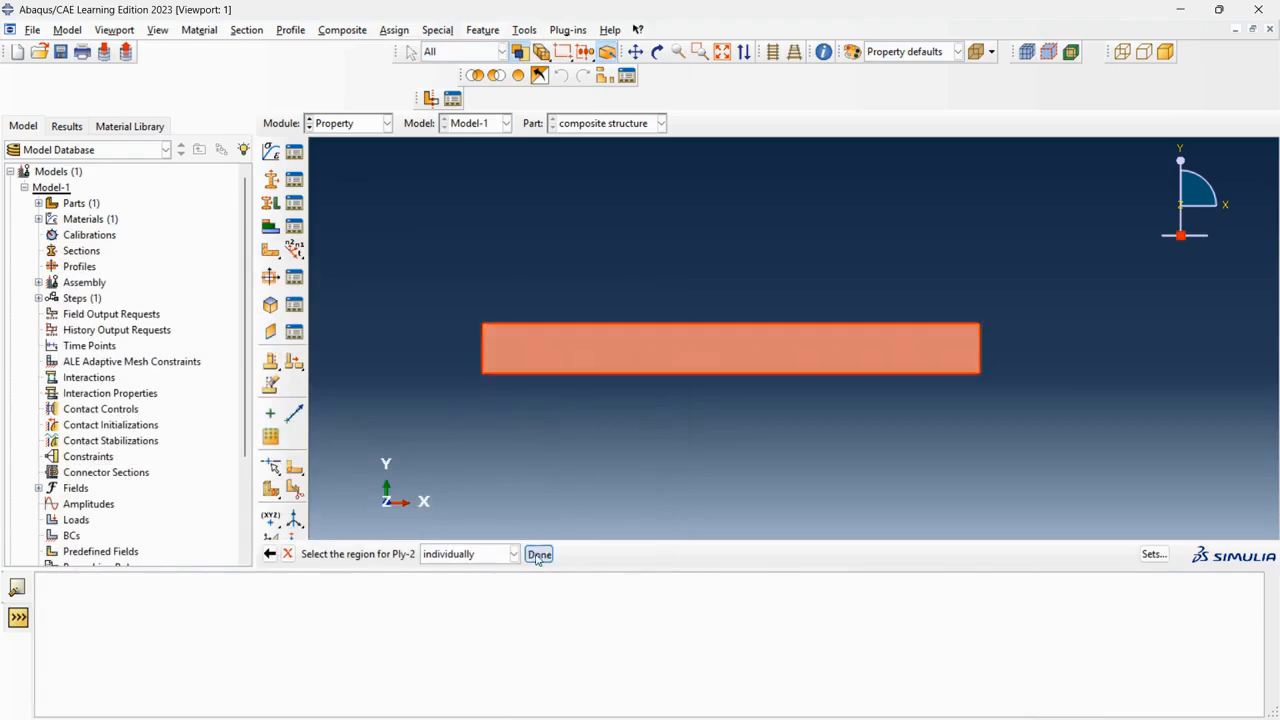
{"action": "left_click", "coordinate": [538, 553]}
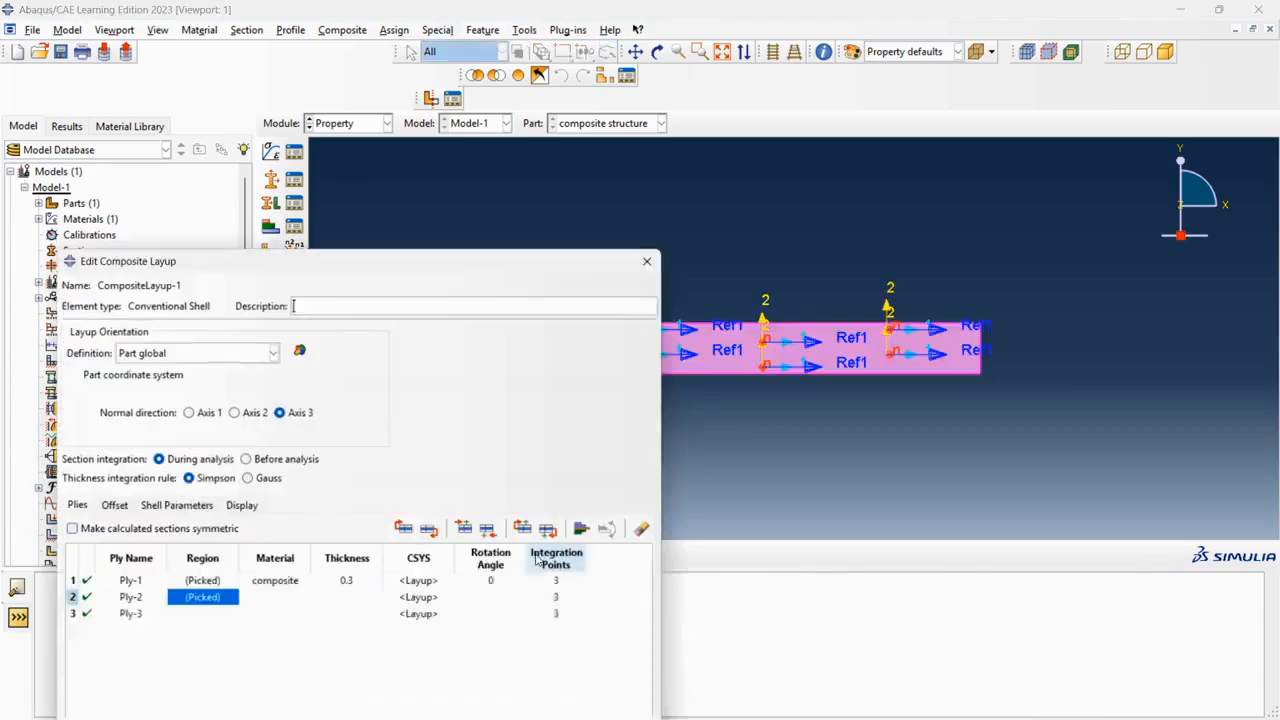
Assign the composite material to Ply-2 with a thickness of 0.3 and a rotation angle of 45.
{"action": "double_click", "coordinate": [271, 600]}
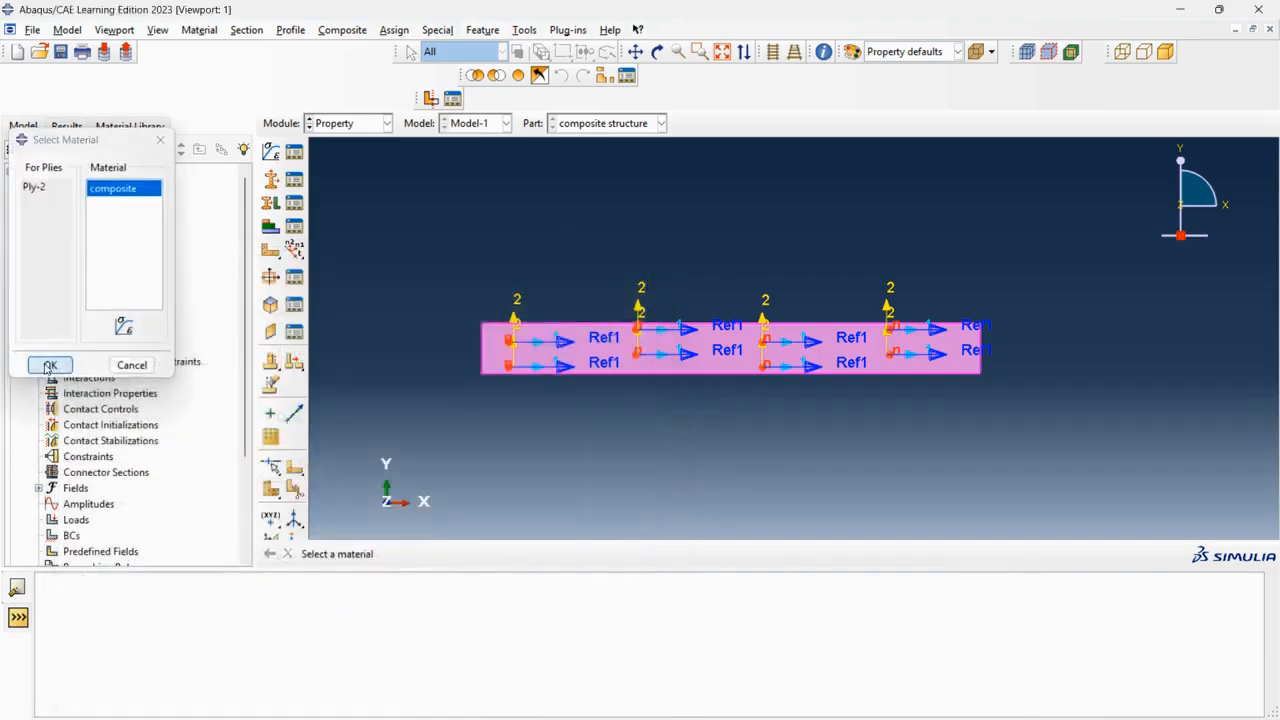
{"action": "left_click", "coordinate": [50, 365]}
{"action": "double_click", "coordinate": [342, 597]}
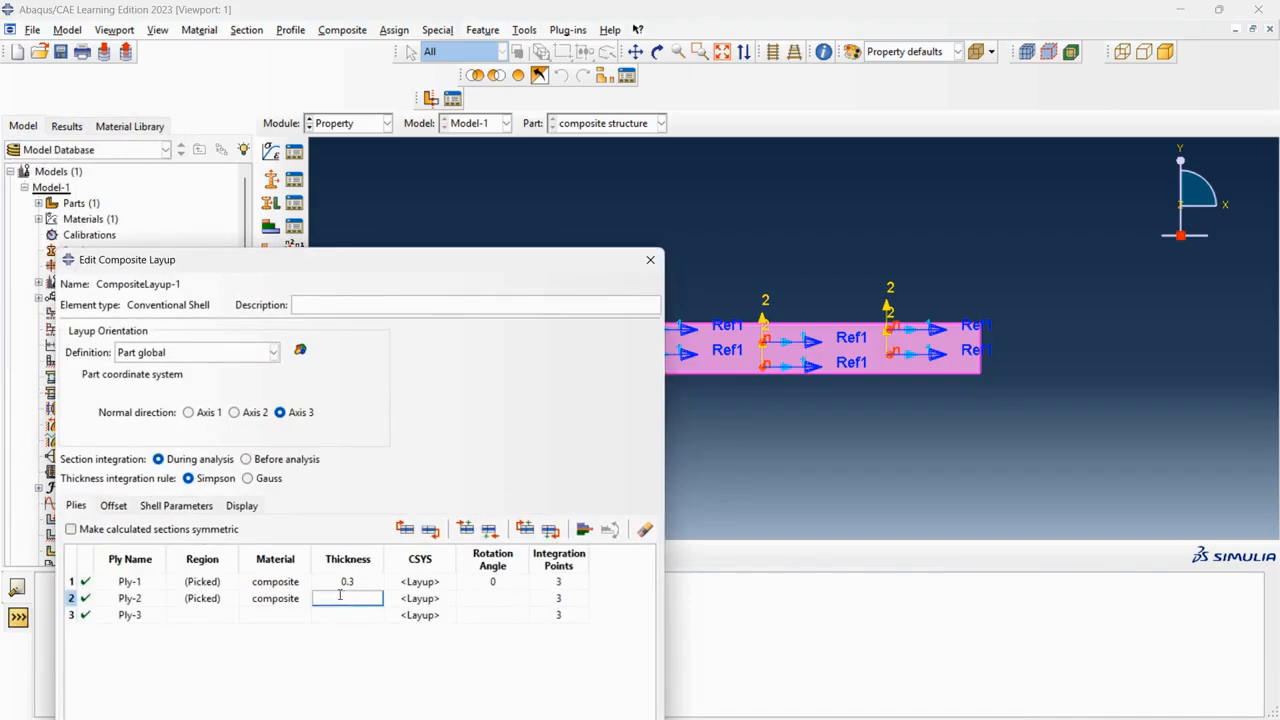
{"action": "right_click", "coordinate": [472, 605]}
{"action": "left_click", "coordinate": [520, 465]}
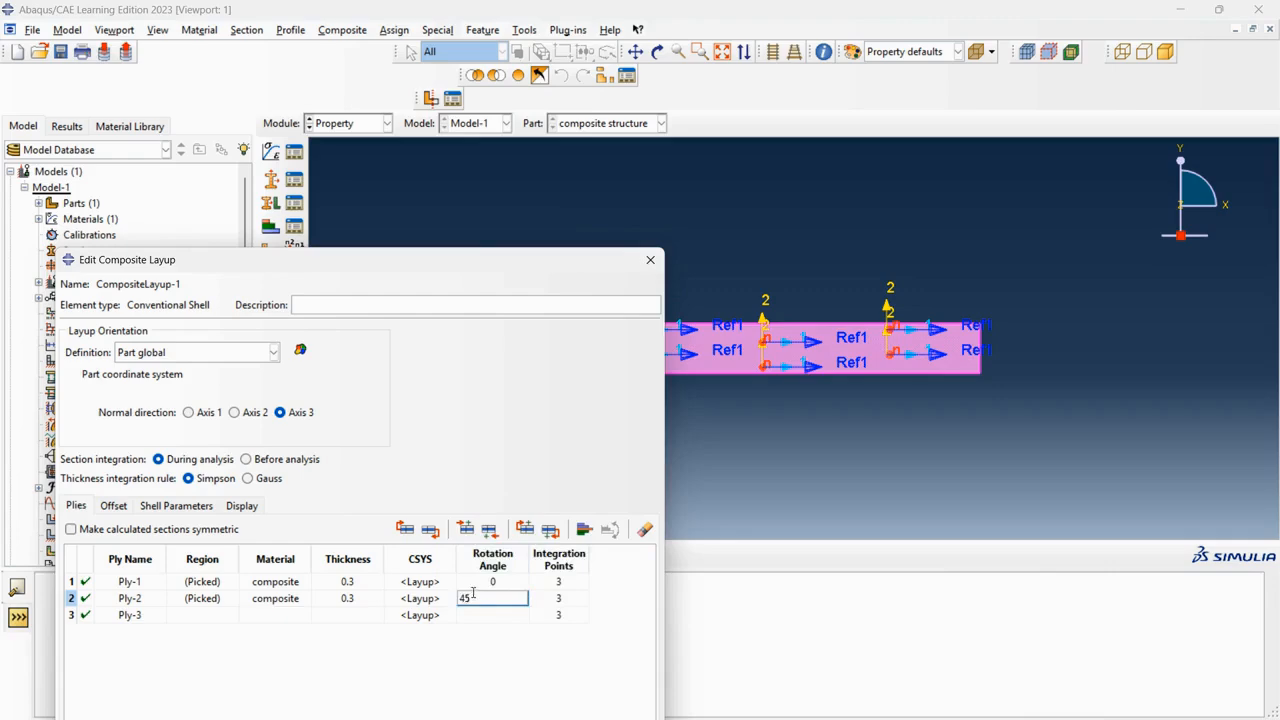
{"action": "key", "text": "Tab"}
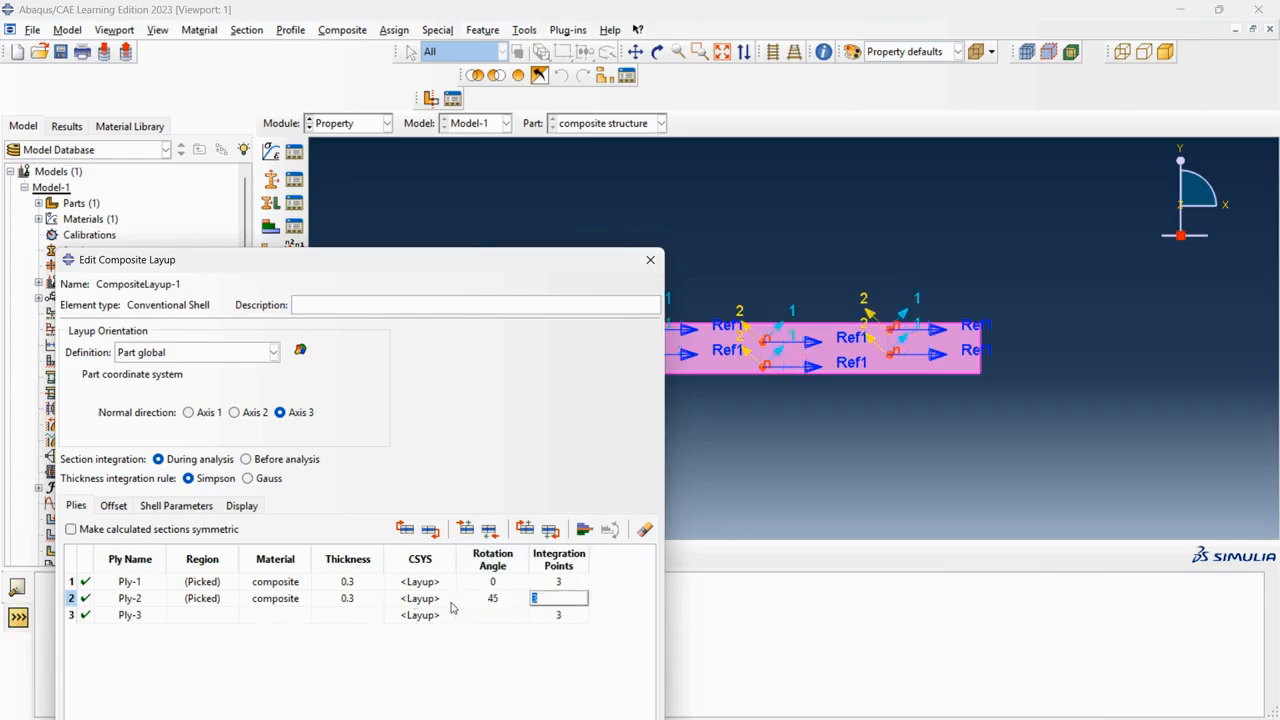
Assign the plate's face as the region for Ply-3.
{"action": "left_click_drag", "start_coordinate": [429, 263], "coordinate": [313, 276]}
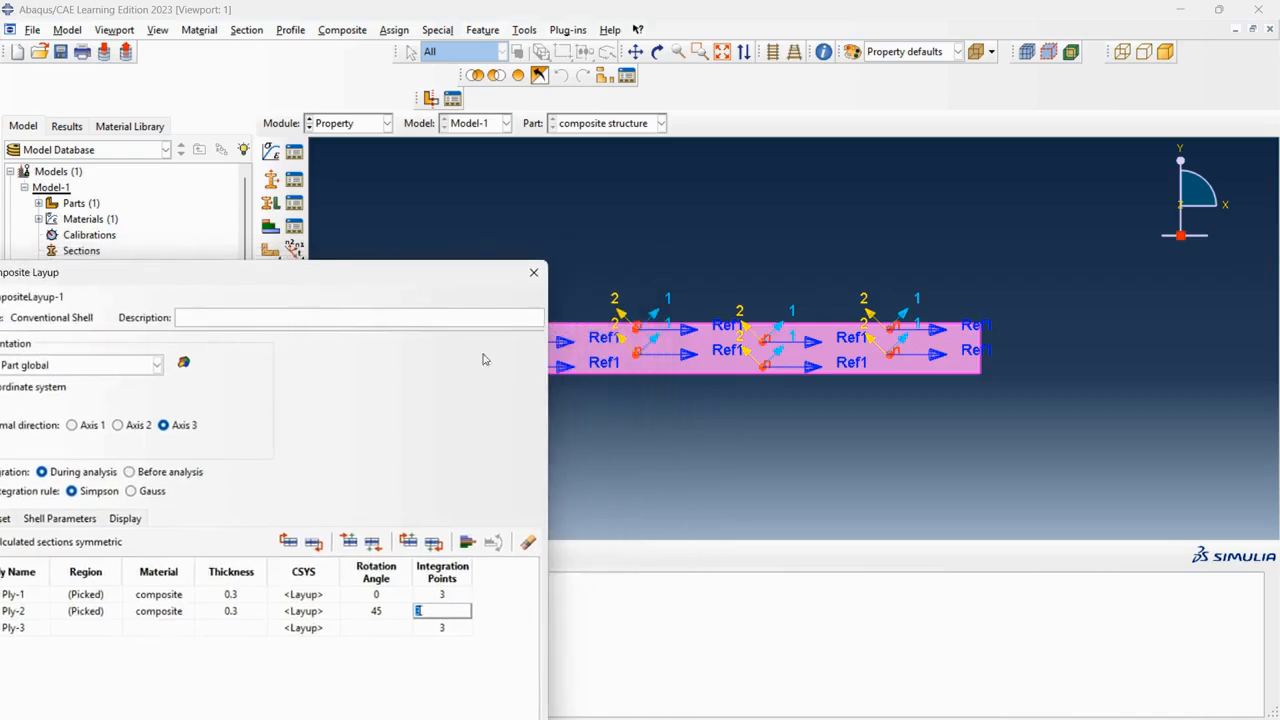
{"action": "left_click", "coordinate": [378, 594]}
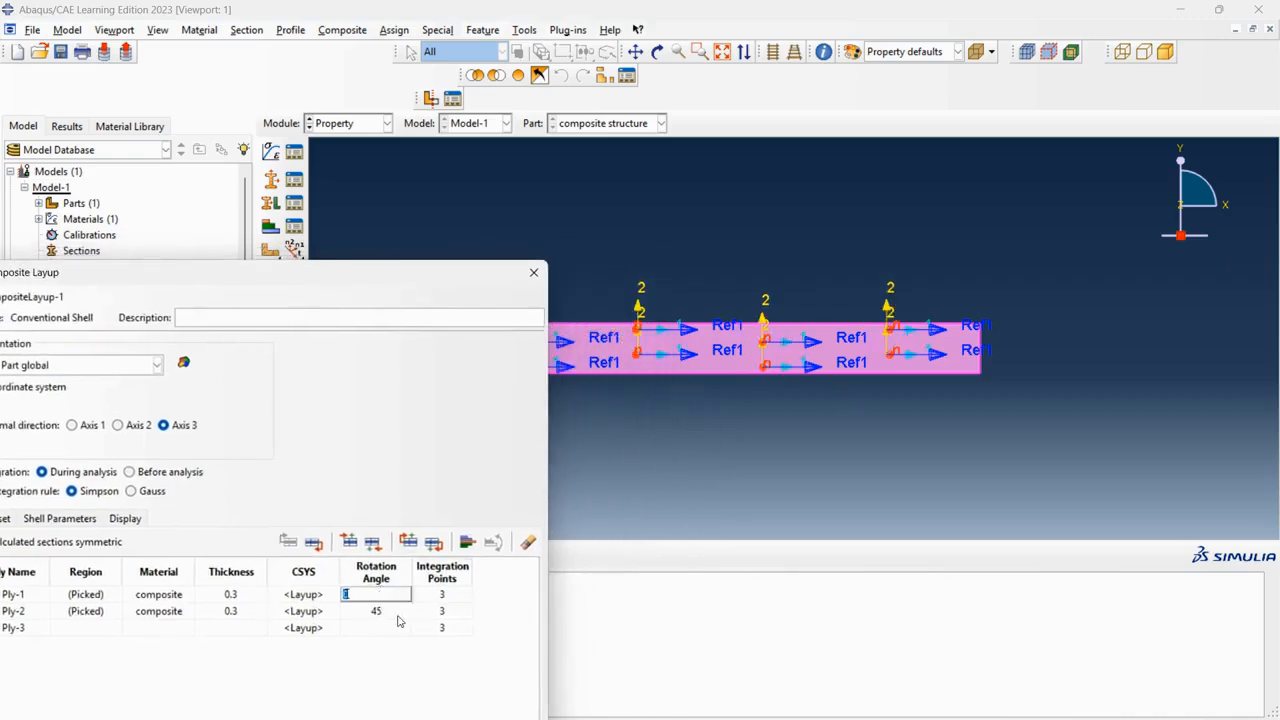
{"action": "left_click", "coordinate": [404, 609]}
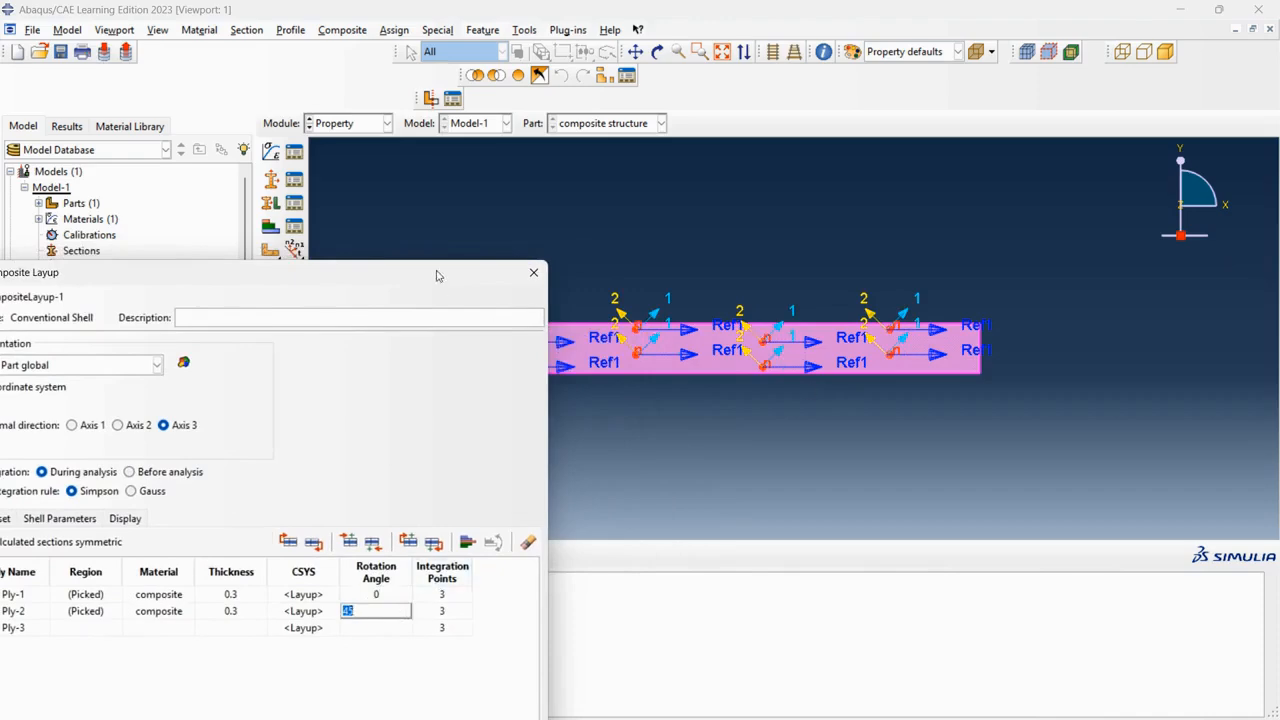
{"action": "left_click_drag", "start_coordinate": [437, 274], "coordinate": [676, 153]}
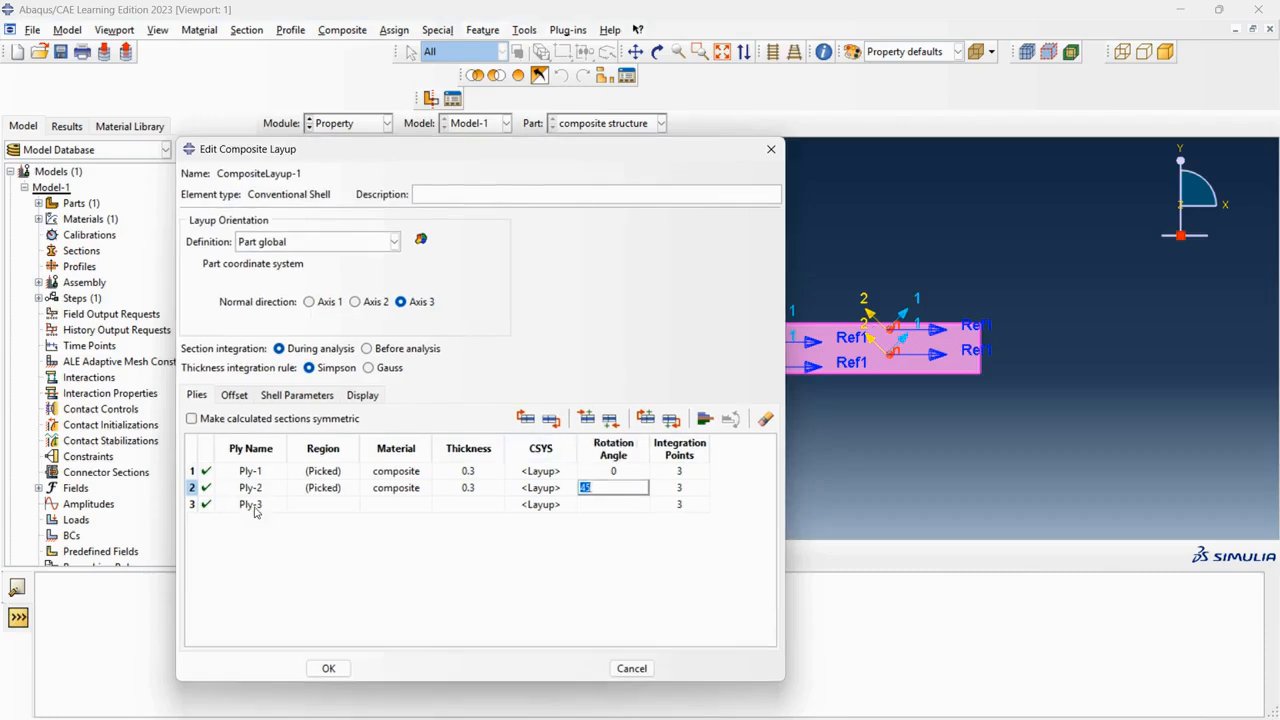
{"action": "double_click", "coordinate": [330, 503]}
{"action": "left_click", "coordinate": [528, 361]}
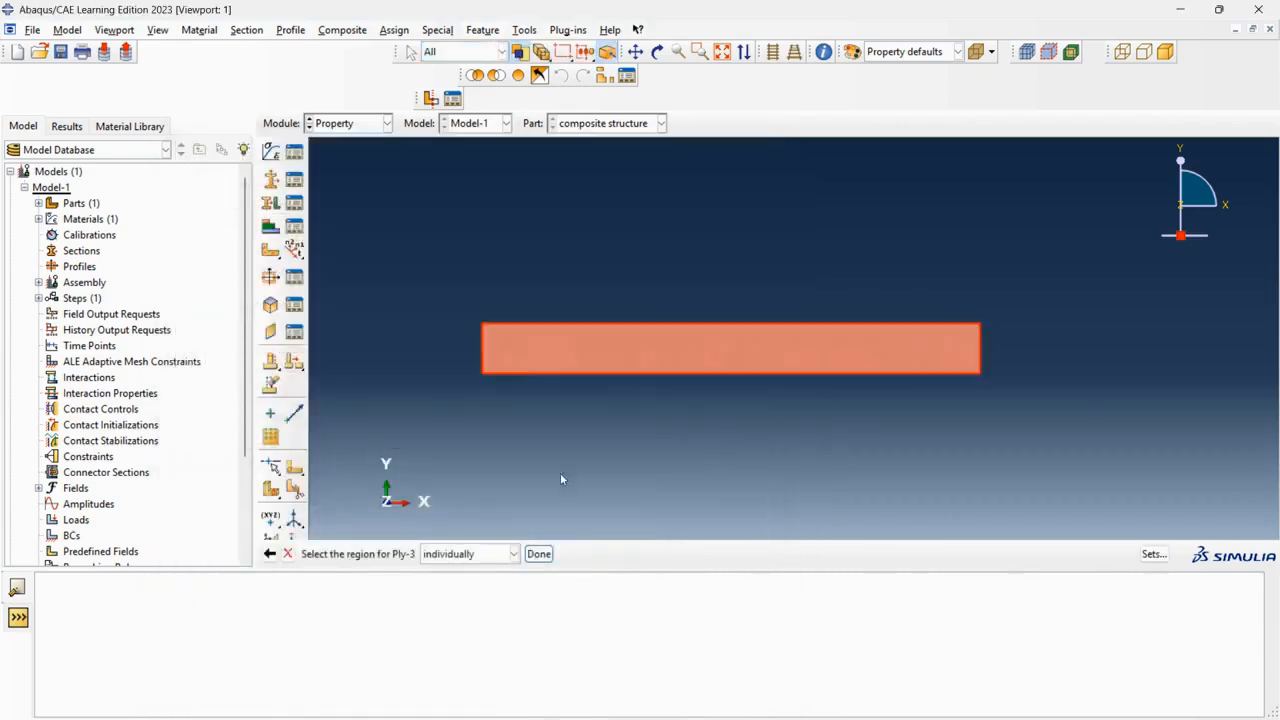
{"action": "left_click", "coordinate": [539, 553]}
Assign the composite material to Ply-3 with a thickness of 0.3 and a rotation angle of -45.
{"action": "double_click", "coordinate": [389, 509]}
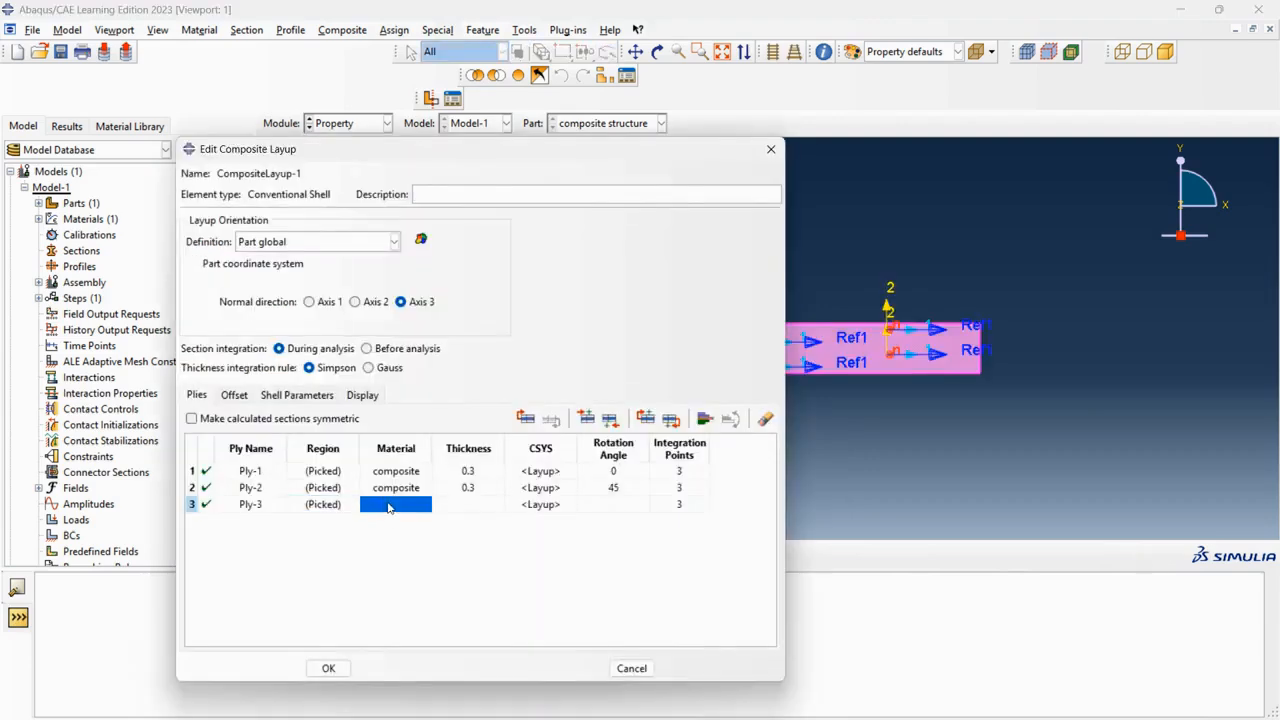
{"action": "left_click", "coordinate": [50, 365]}
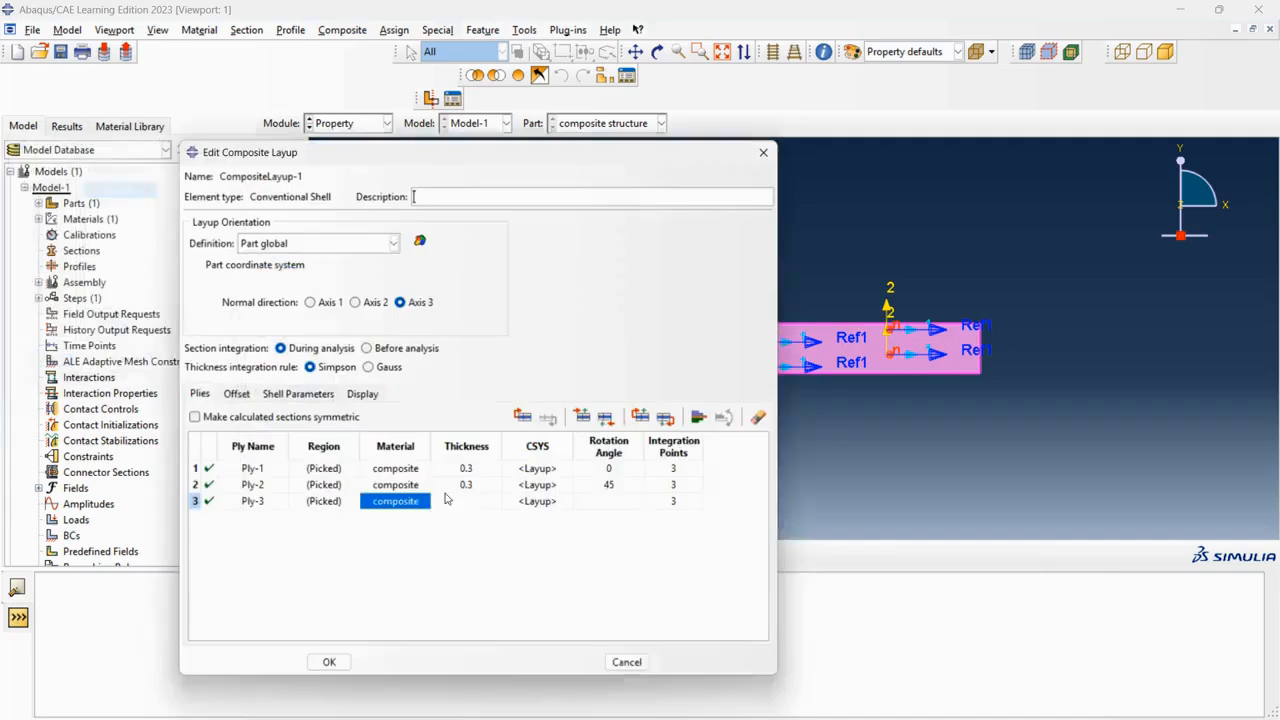
{"action": "double_click", "coordinate": [472, 504]}
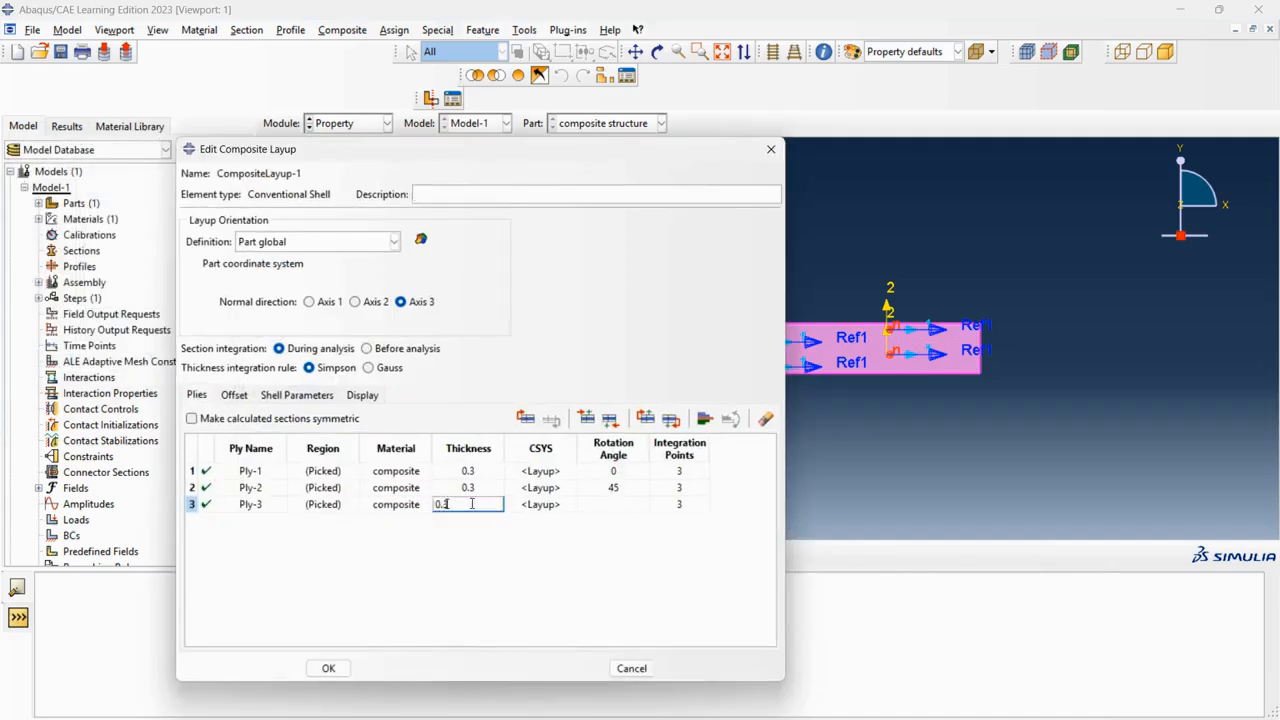
{"action": "double_click", "coordinate": [638, 506]}
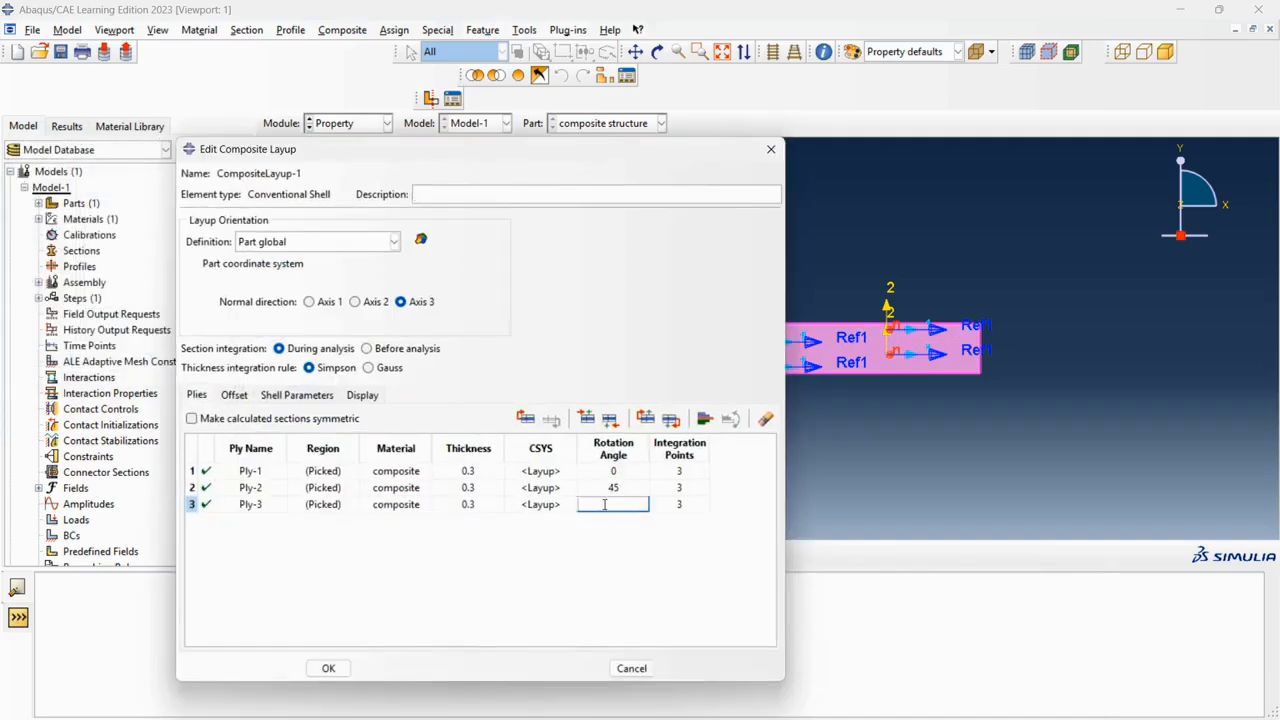
{"action": "key", "text": "Tab"}
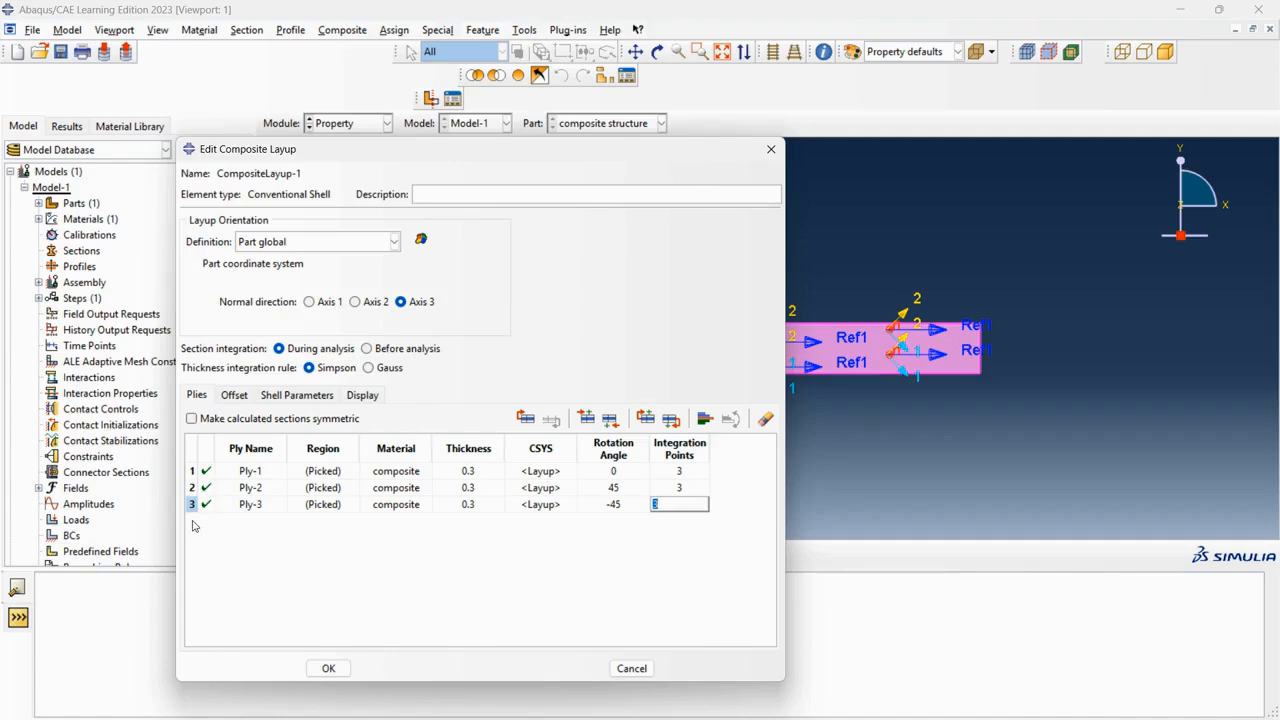
Make the calculated sections symmetric and accept the composite layup.
{"action": "left_click", "coordinate": [191, 419]}
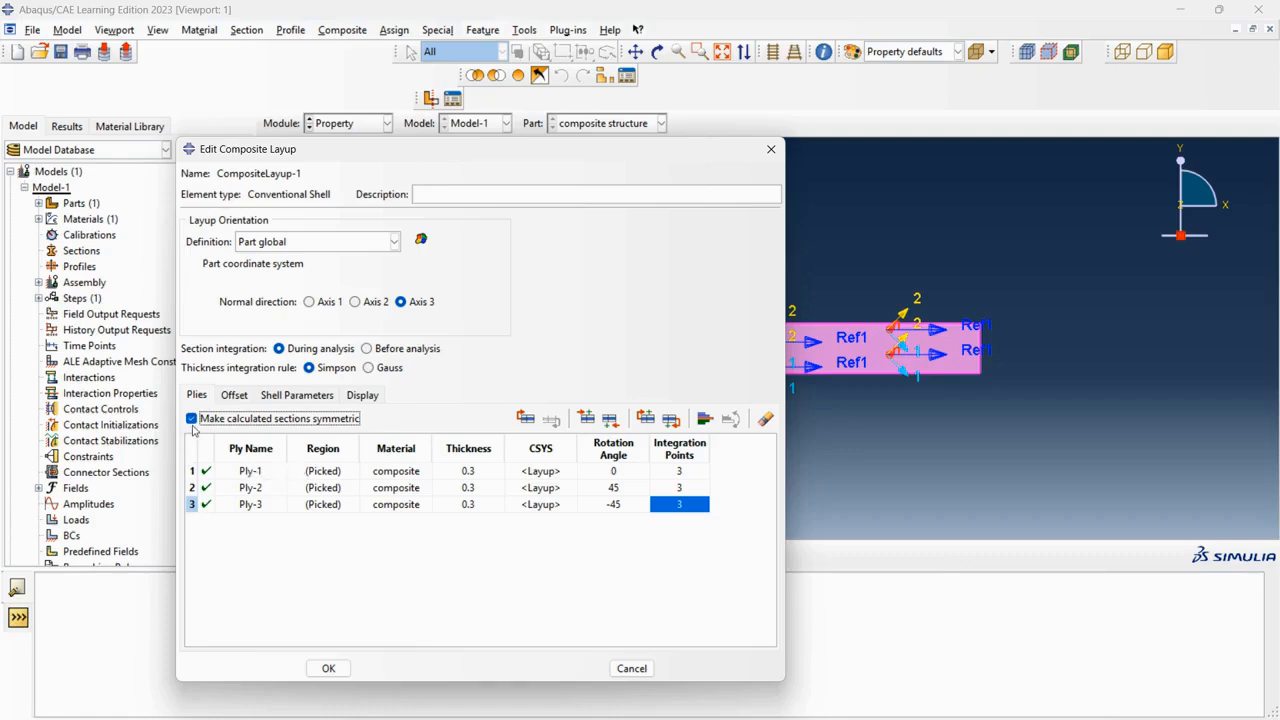
{"action": "left_click", "coordinate": [328, 668]}
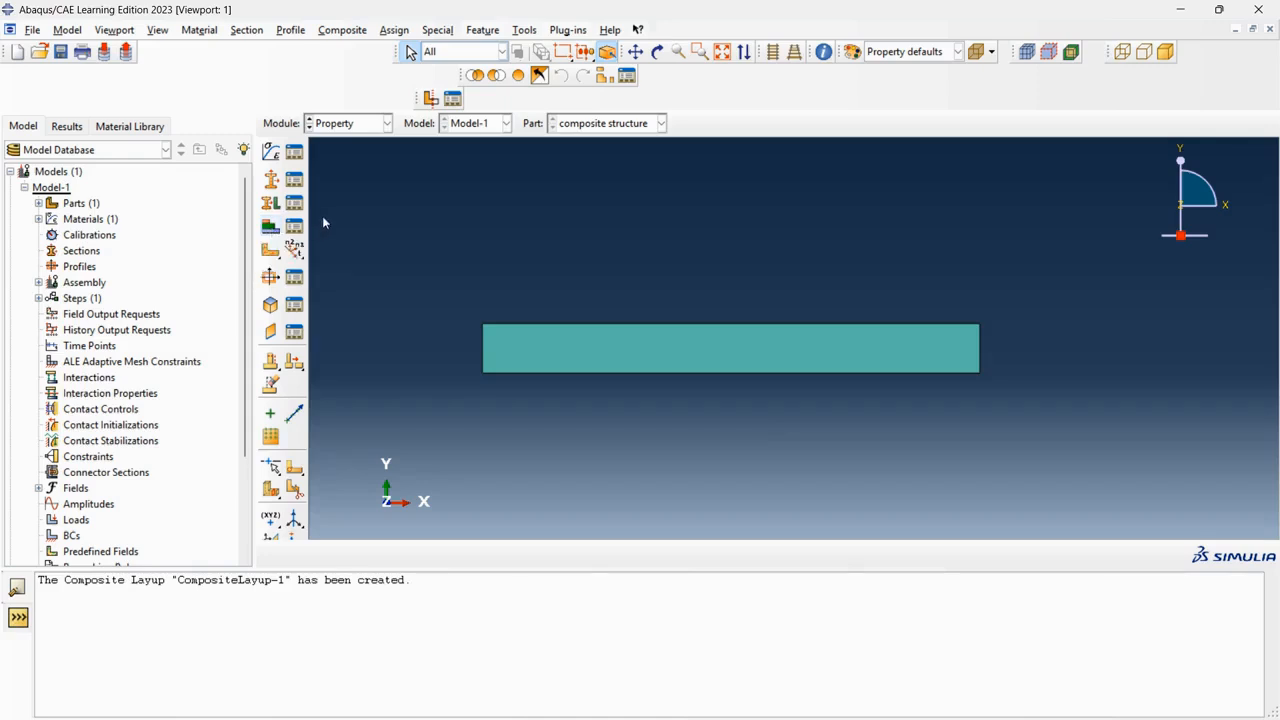
Query a ply stack plot of the plate's composite layup.
{"action": "left_click", "coordinate": [823, 51]}
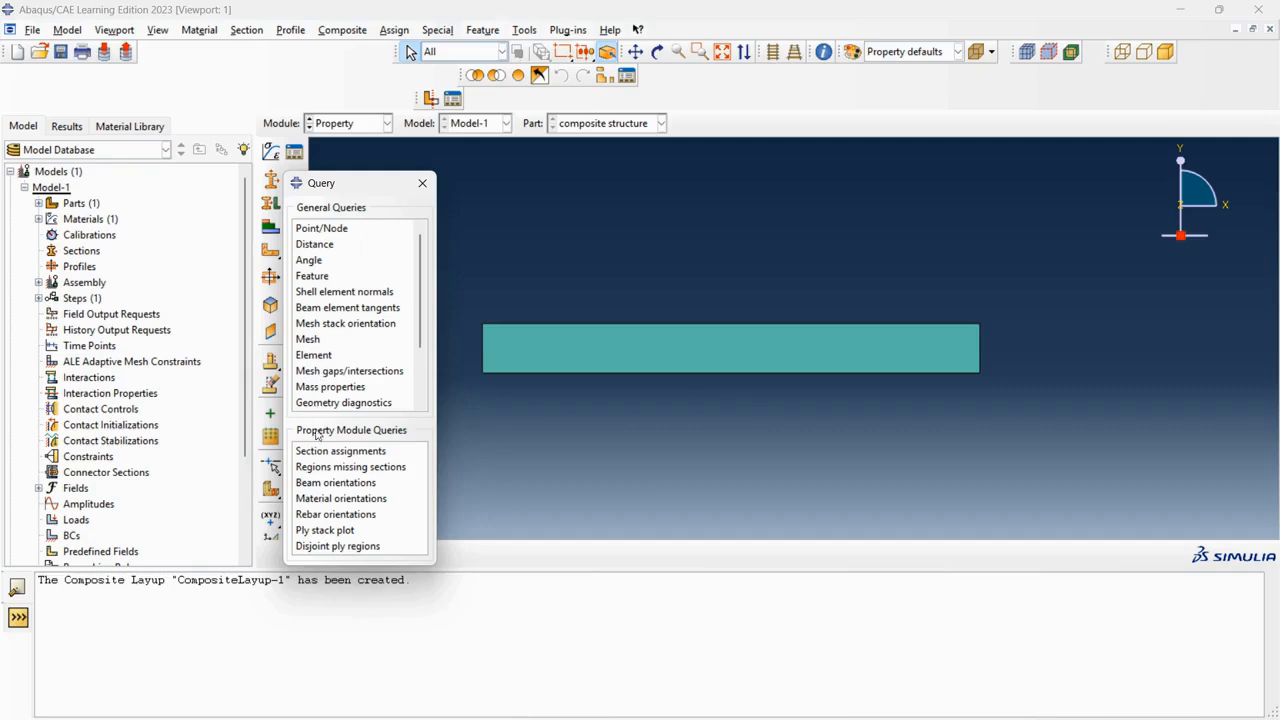
{"action": "left_click", "coordinate": [341, 531]}
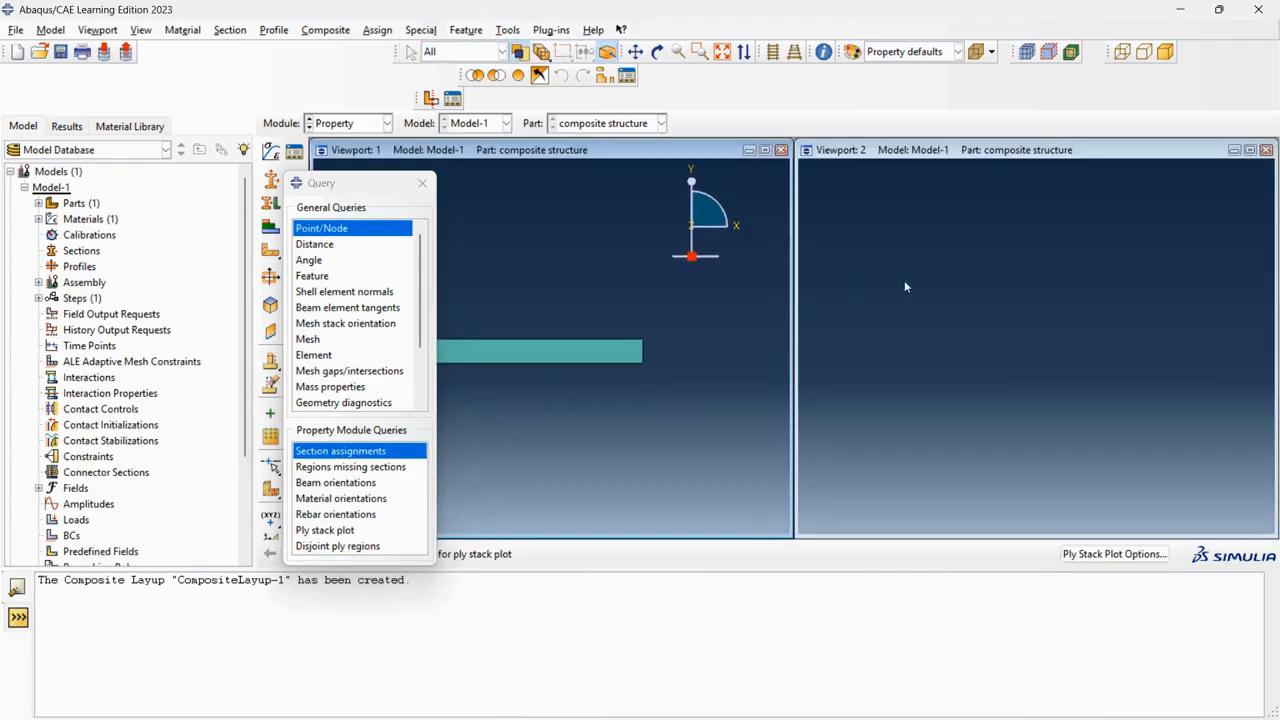
{"action": "left_click", "coordinate": [579, 351]}
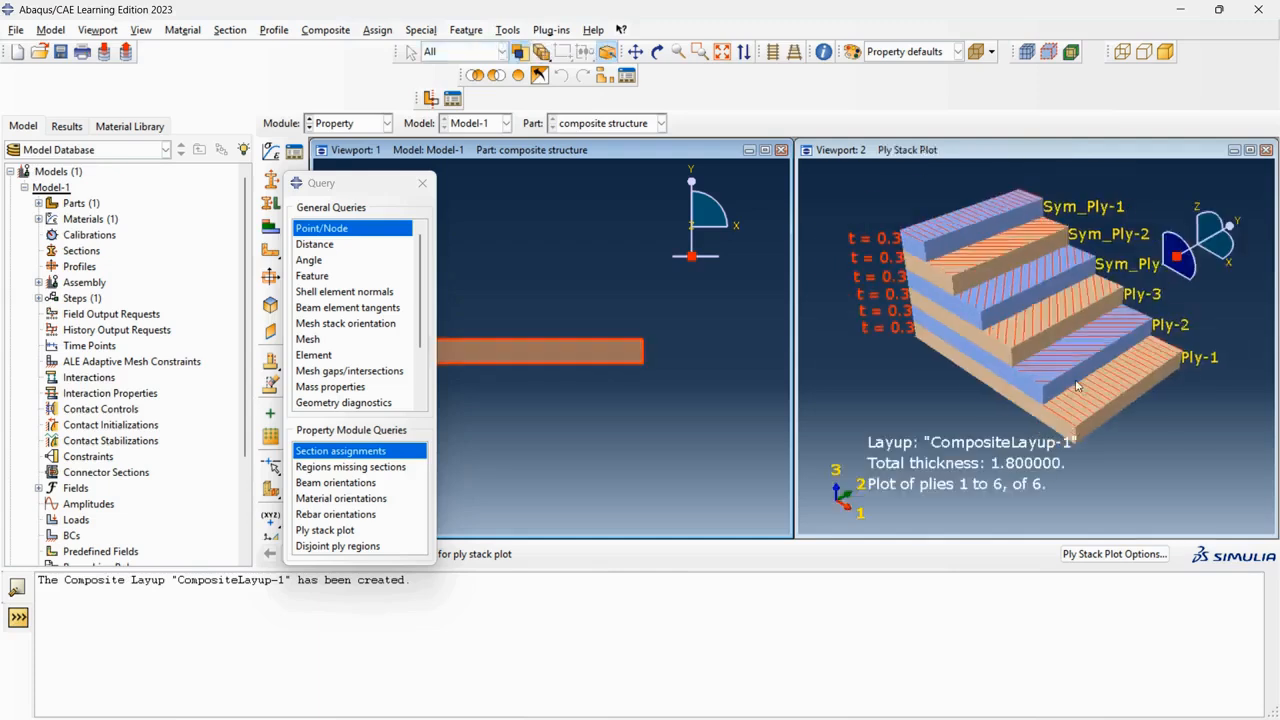